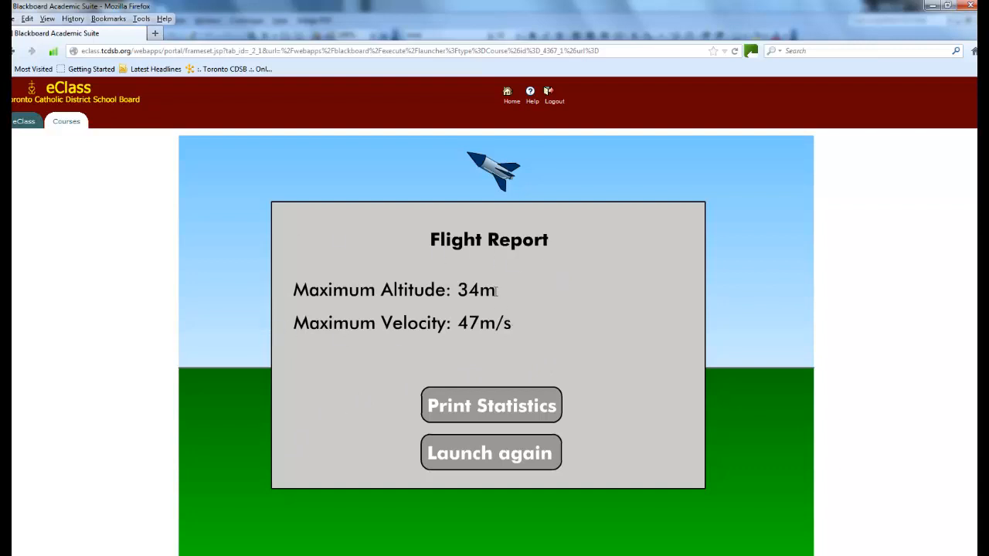
Step: Switch to the blank Excel workbook, widen column A and enter the heading "% water" in cell A1
click(933, 6)
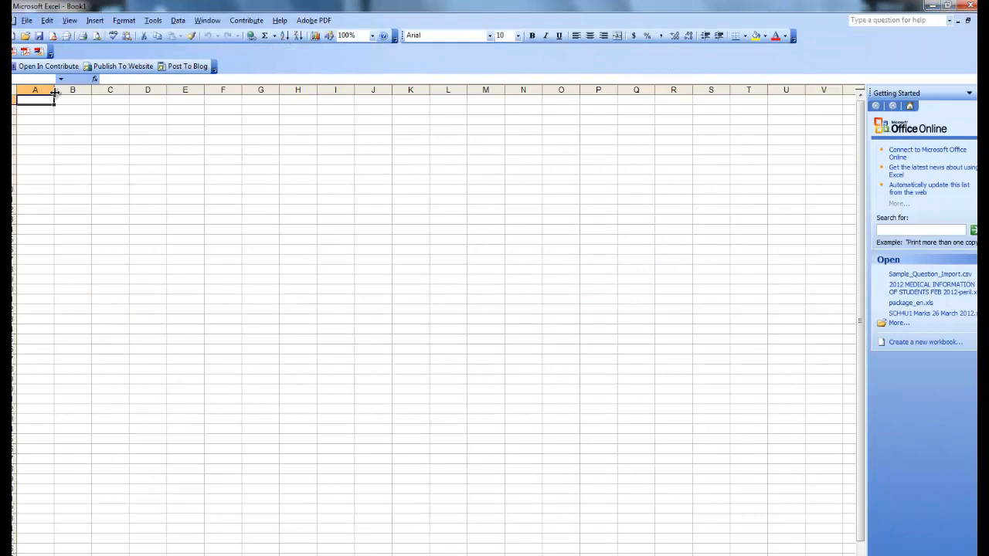
drag(54, 90, 86, 90)
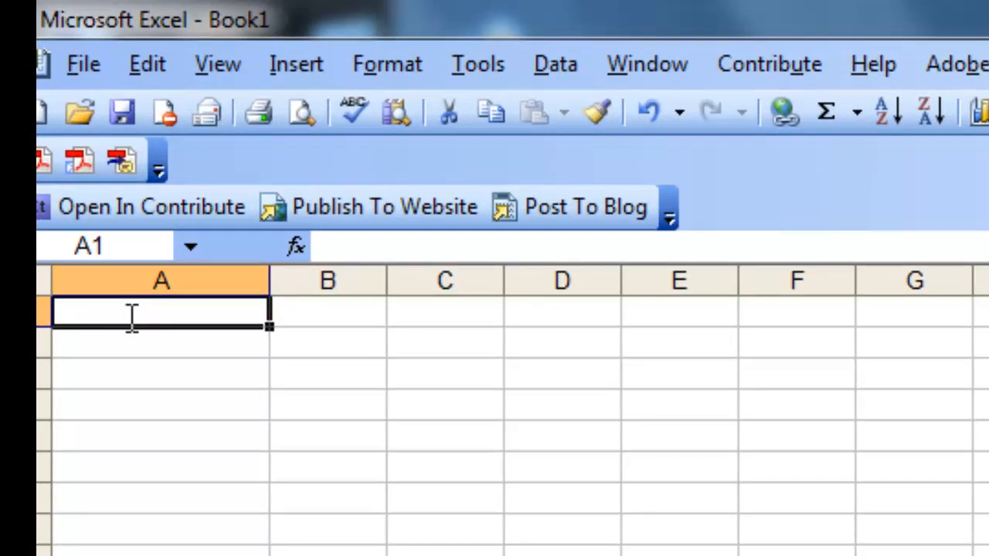
text(% water)
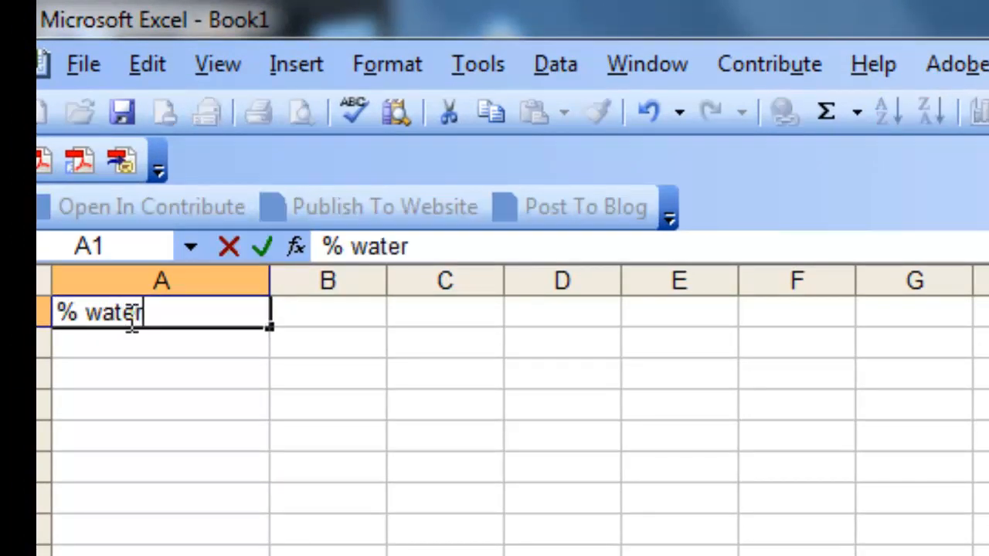
Step: Widen column B to roughly match column A and enter the heading "Altitude (m)" in cell B1
click(386, 282)
drag(387, 285, 512, 281)
click(339, 275)
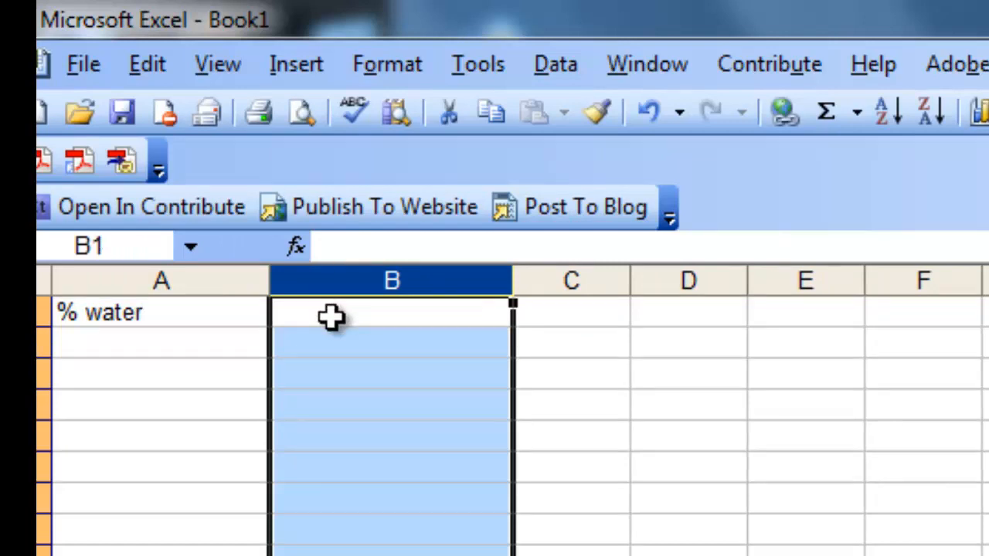
click(331, 315)
text(Al)
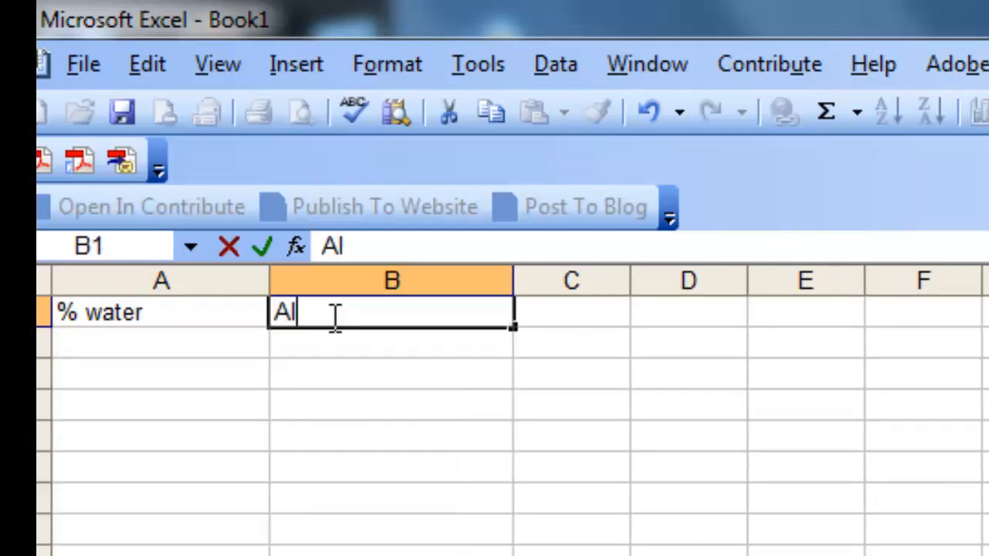
text(titud)
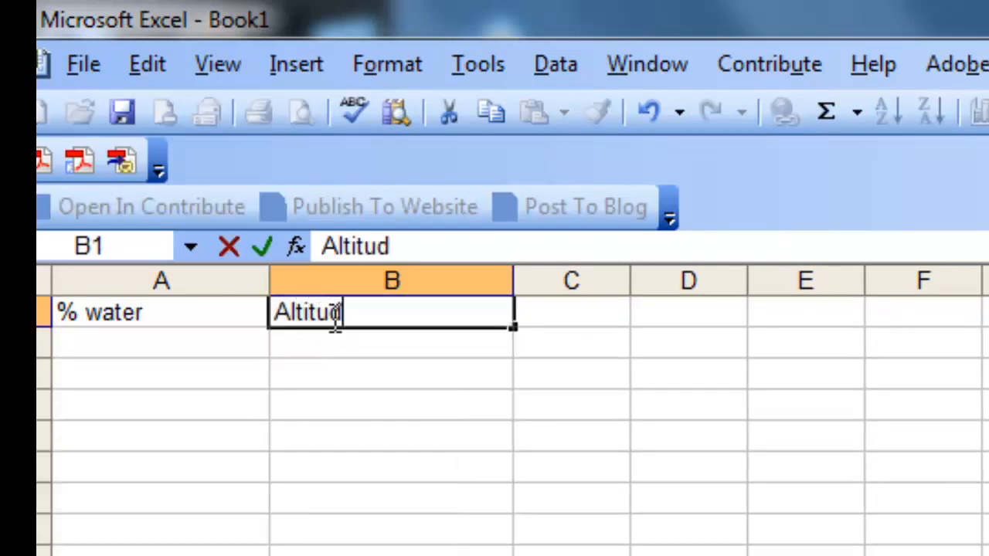
text(e (m))
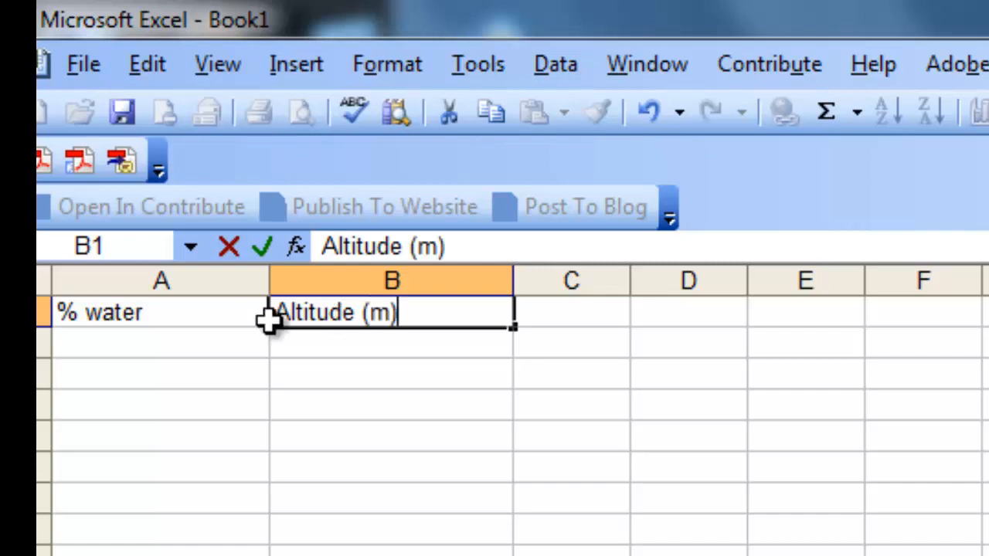
Step: Enter the water percentages 20, 25, 30 and 35 in cells A2 through A5
click(211, 358)
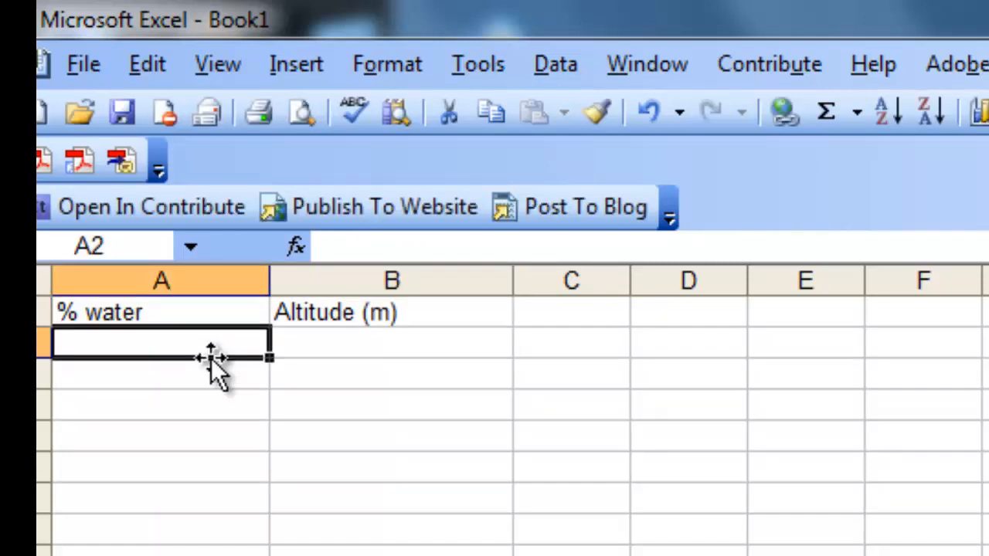
text(20)
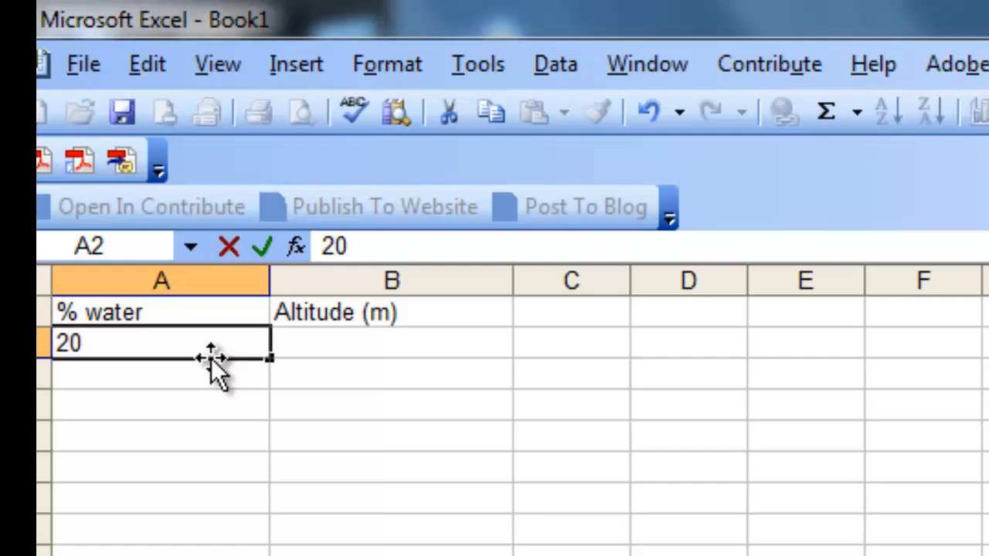
key(Return)
text(25)
key(Return)
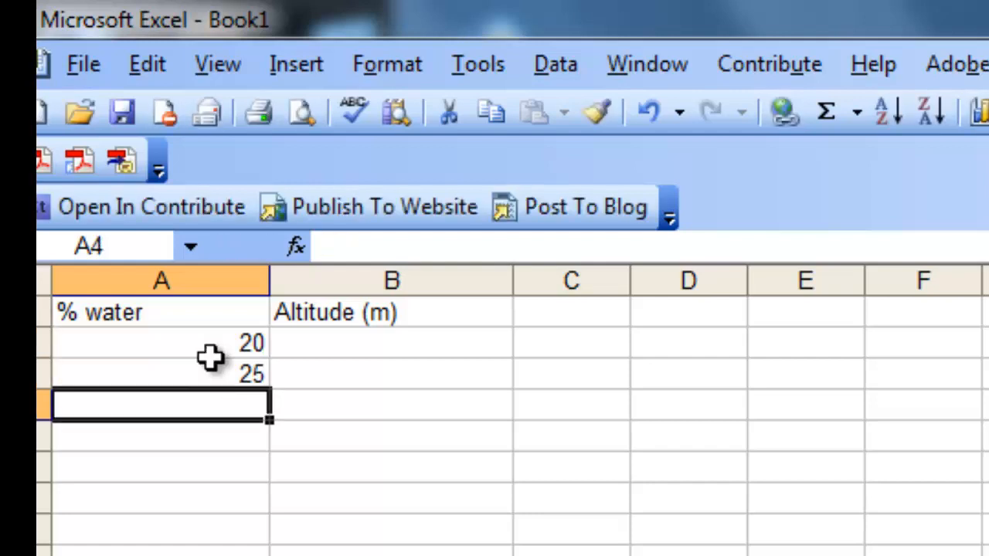
text(30)
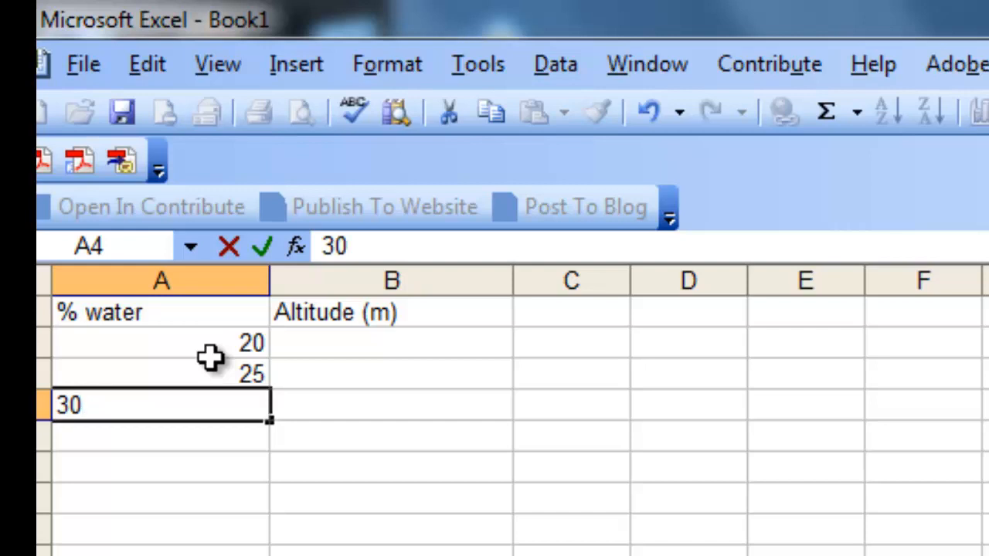
key(Return)
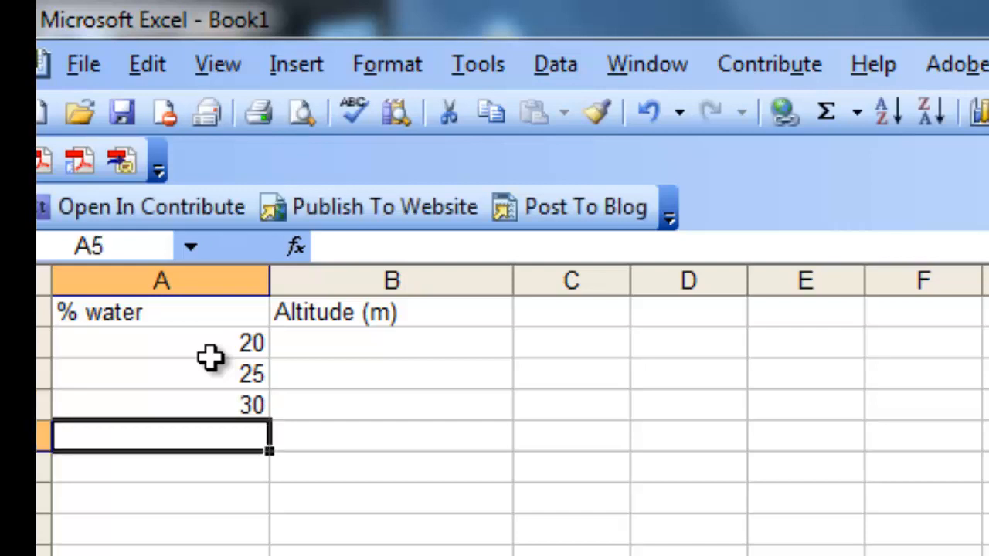
text(35)
key(Return)
Step: Continue the % water column with 40, 45, 50 and 55 in cells A6 through A9
text(40)
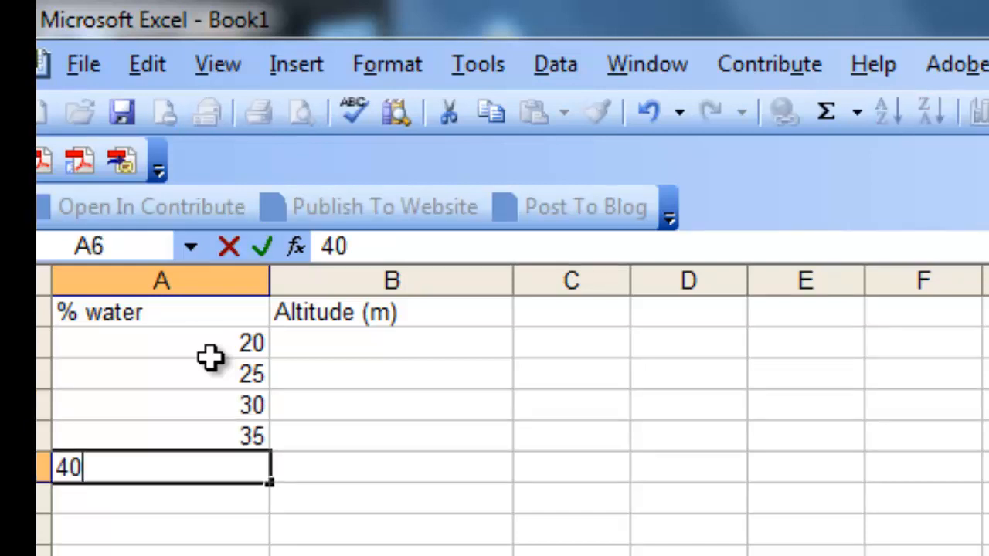
key(Return)
text(3)
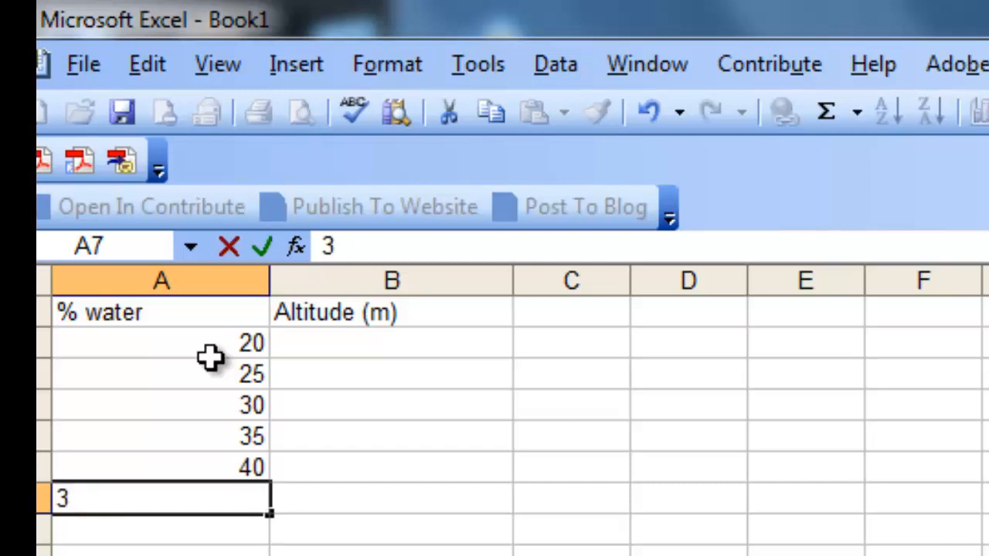
key(BackSpace)
text(45)
key(Return)
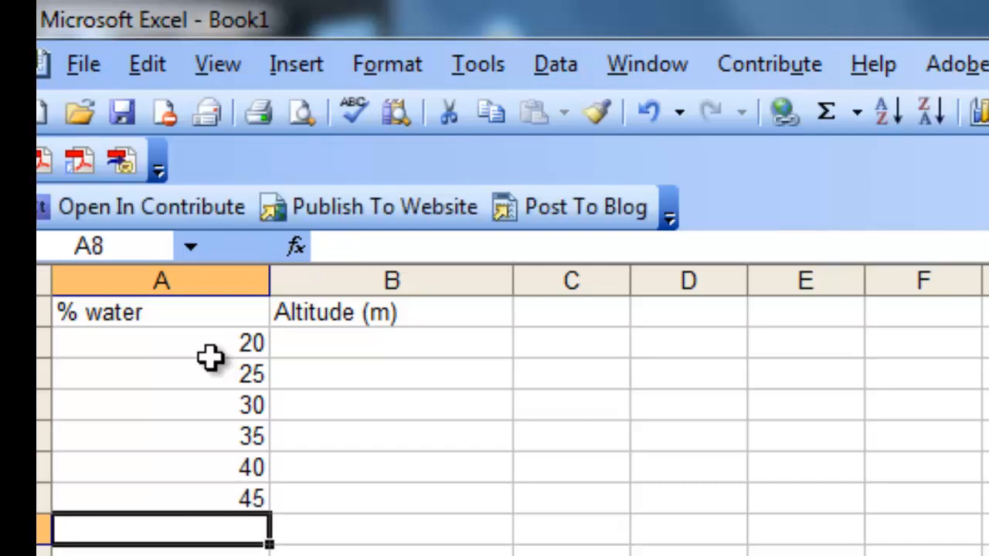
text(50)
key(Return)
text(55)
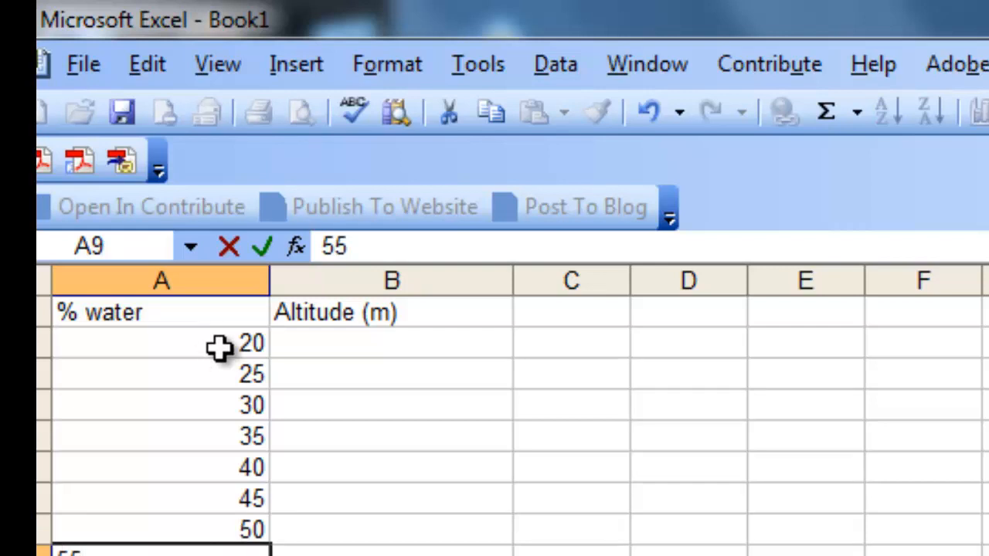
Step: Enter the altitudes 34, 26 and 29 in cells B2 through B4
click(377, 344)
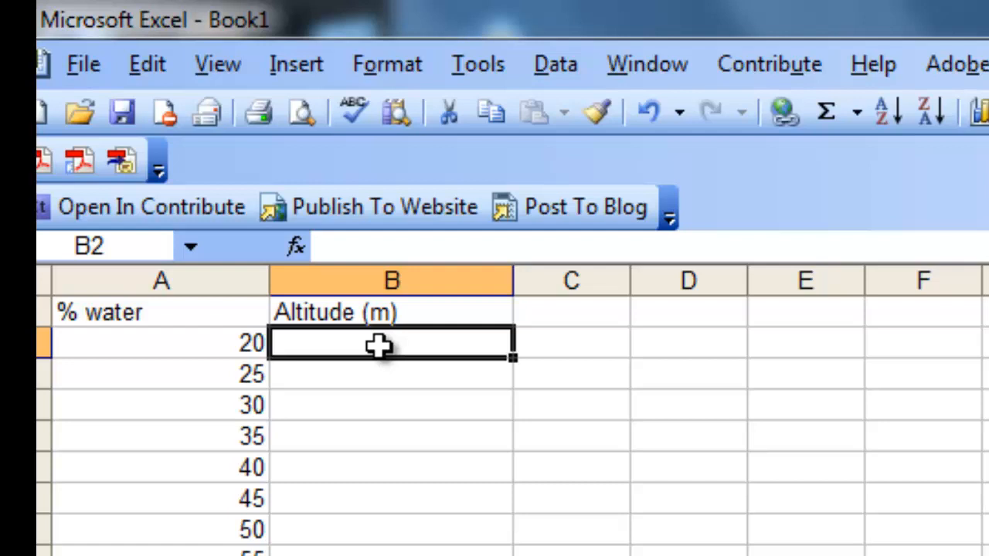
text(34)
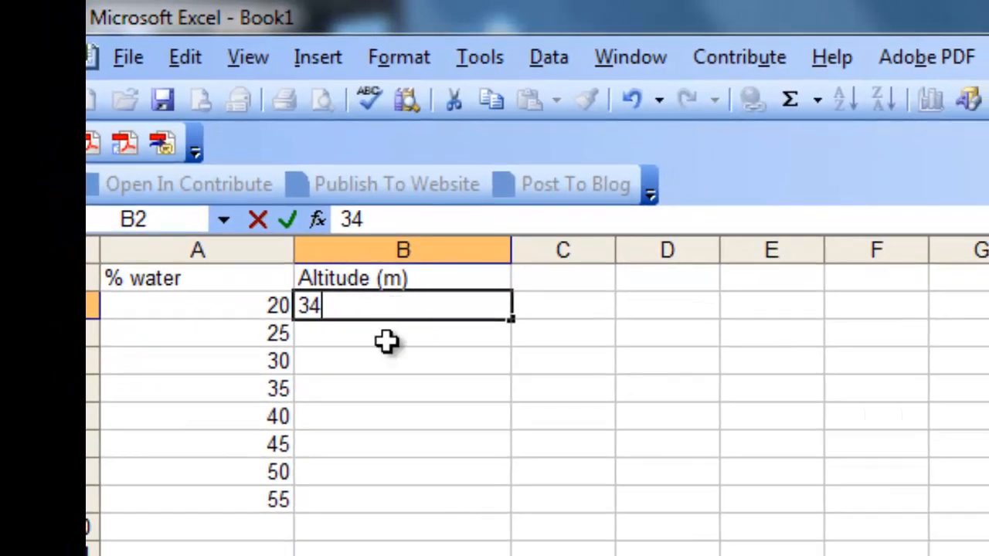
key(Return)
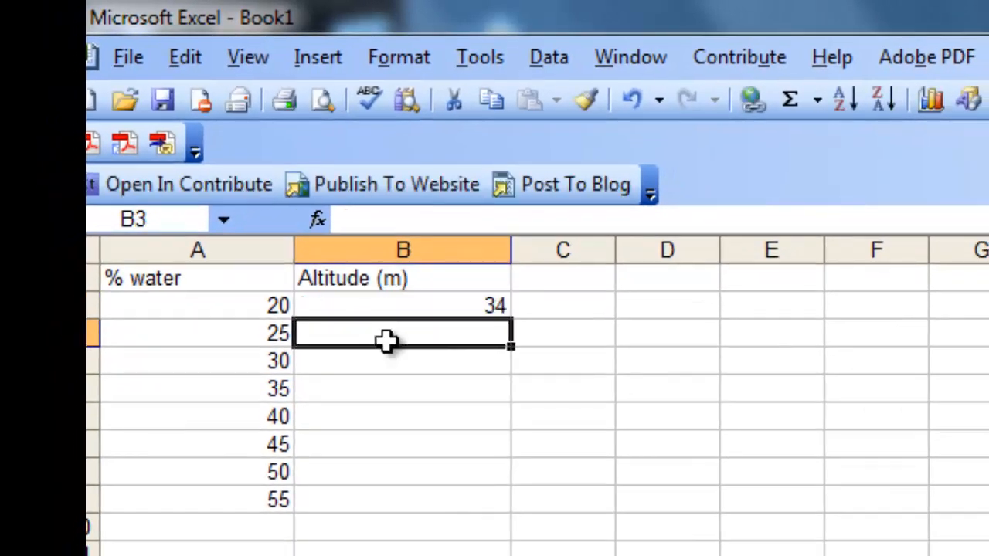
text(26)
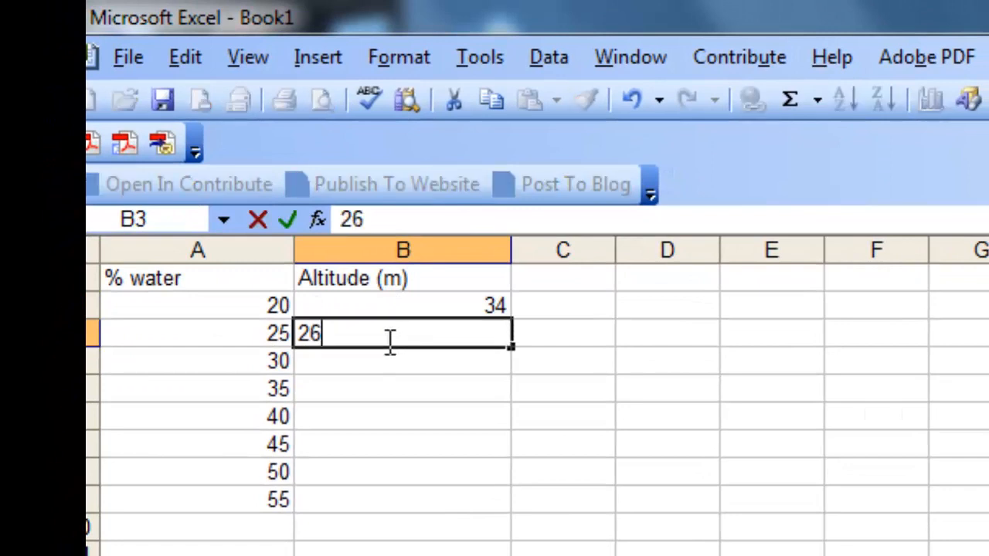
key(Return)
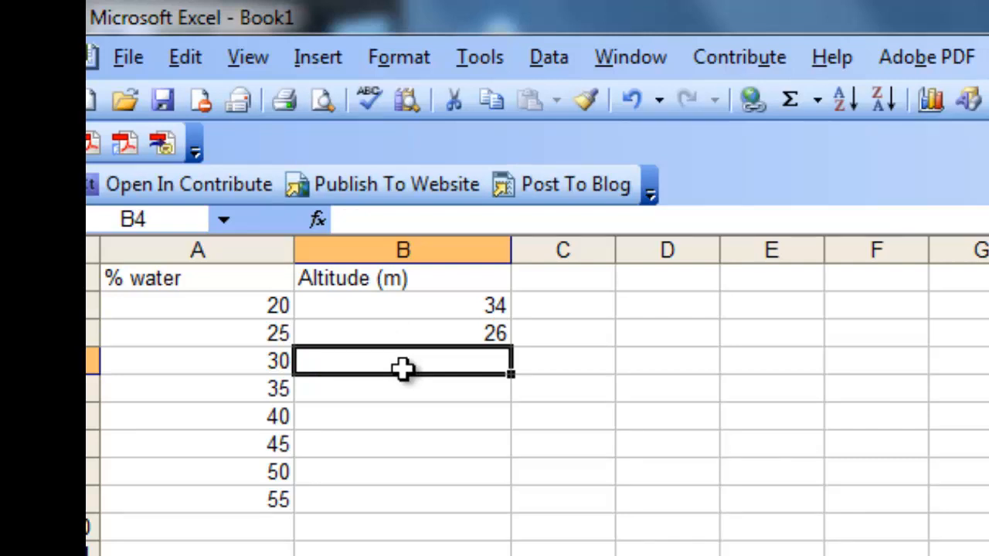
text(29)
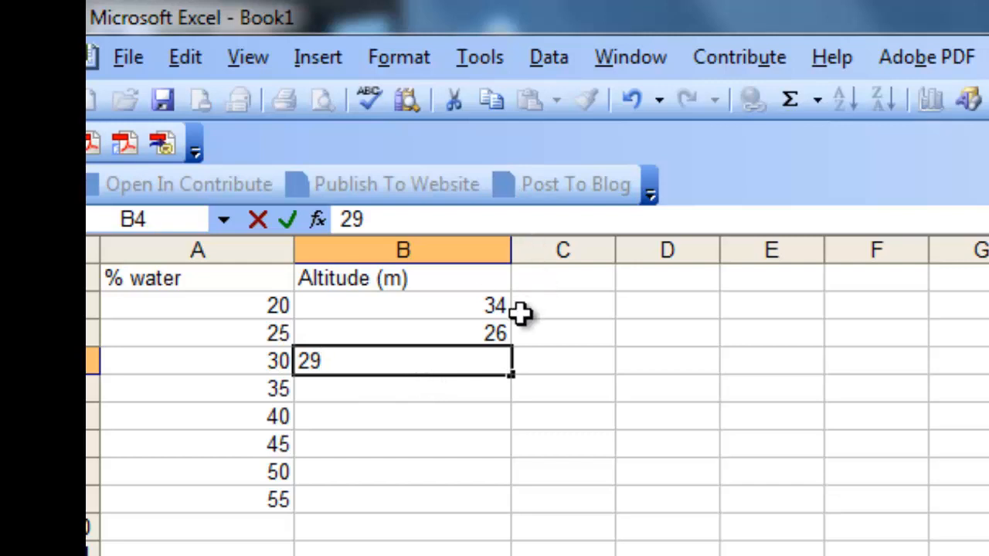
Step: Change the altitude in B2 to 25, and enter 33 in B5 and 37 in B6
click(493, 303)
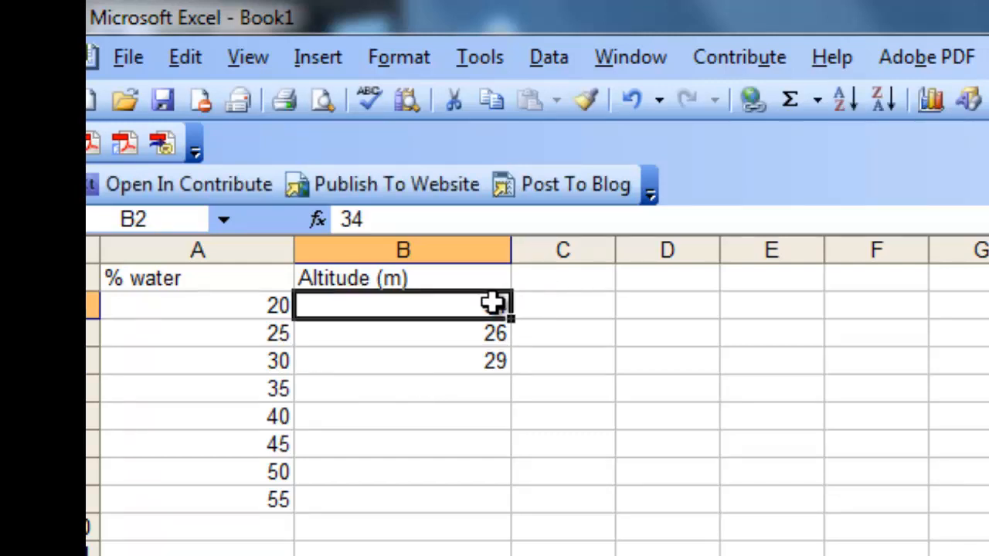
text(25)
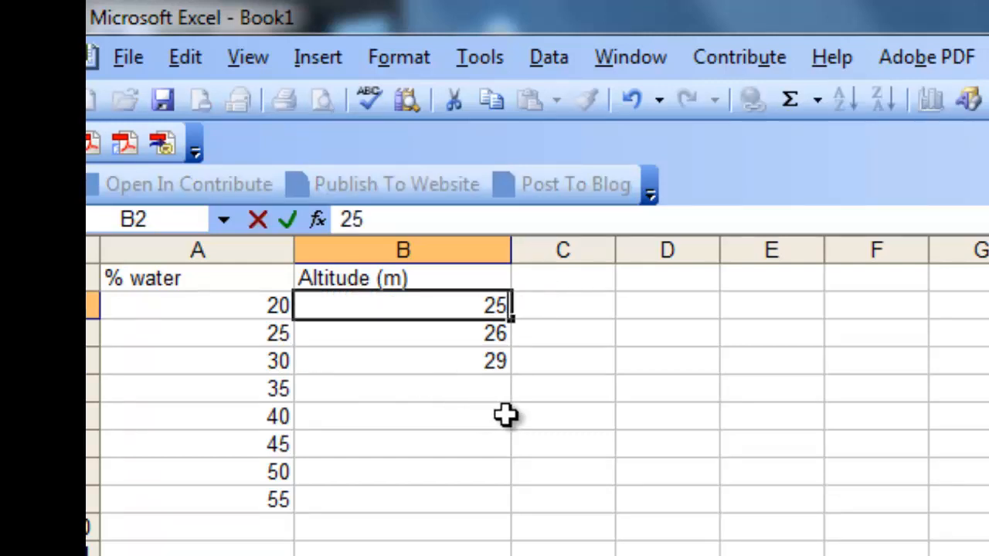
click(489, 389)
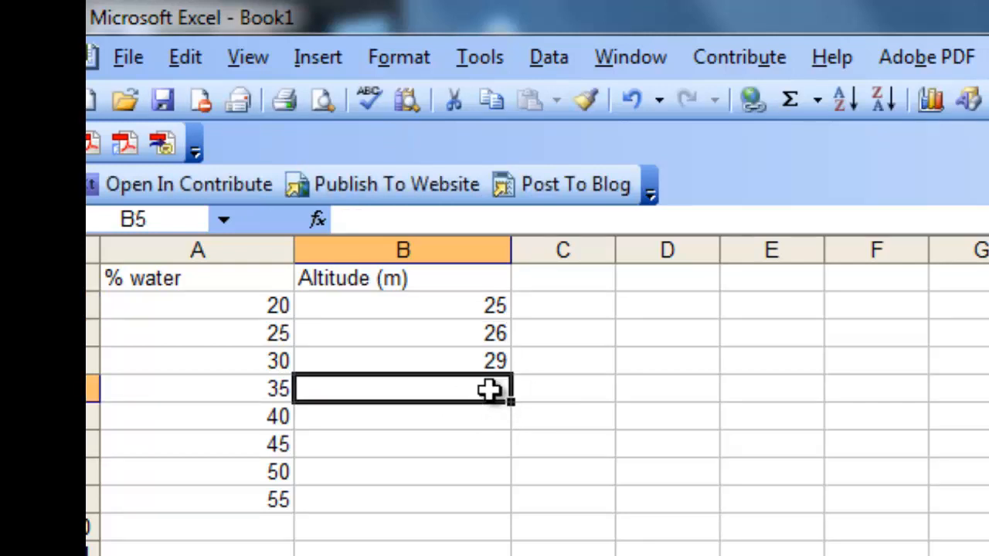
text(33)
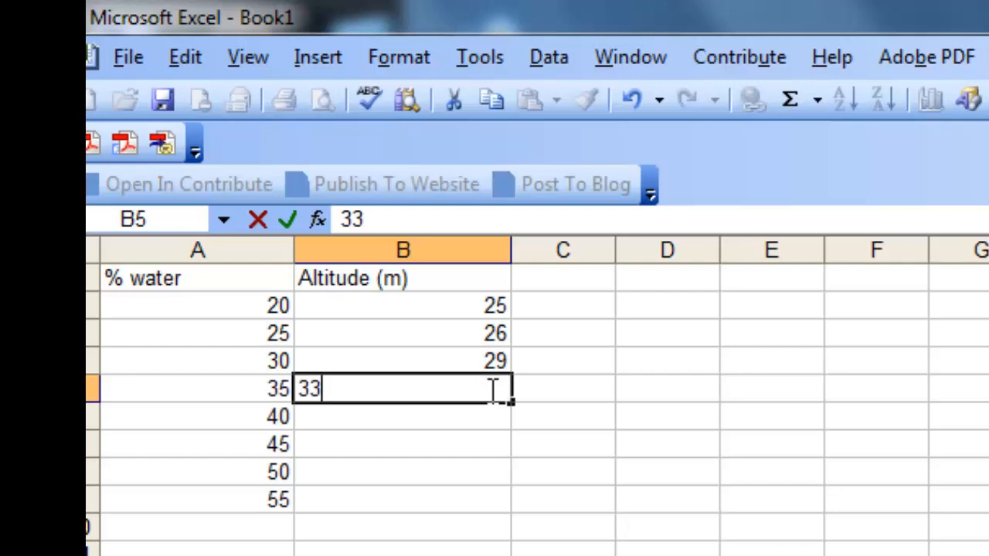
click(492, 415)
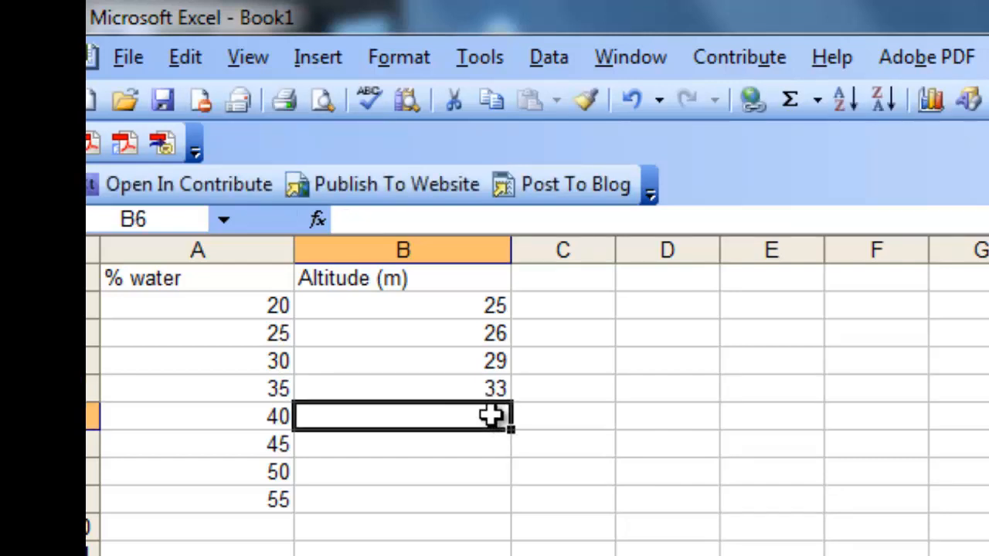
text(37)
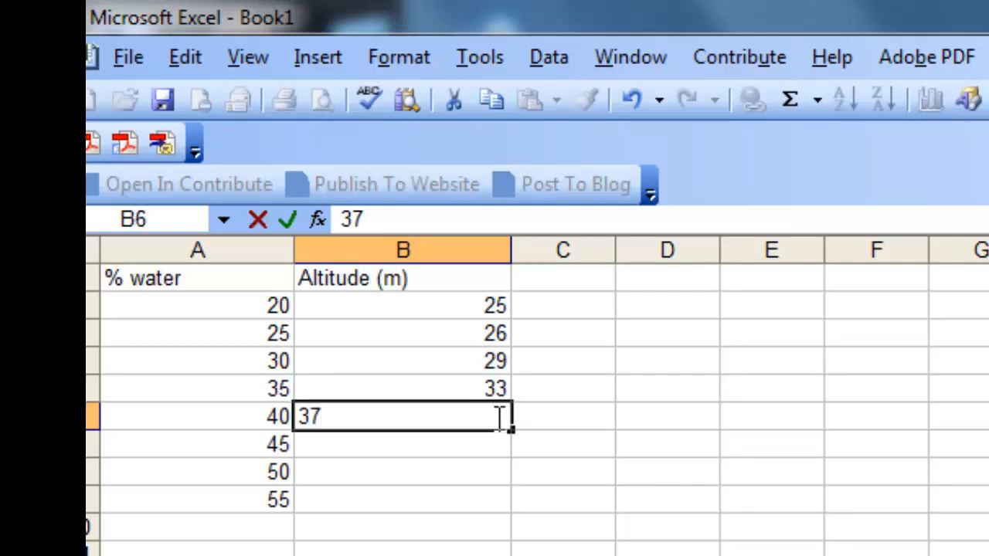
Step: Complete the altitude column with 33, 32 and 29 in cells B7 through B9
click(491, 443)
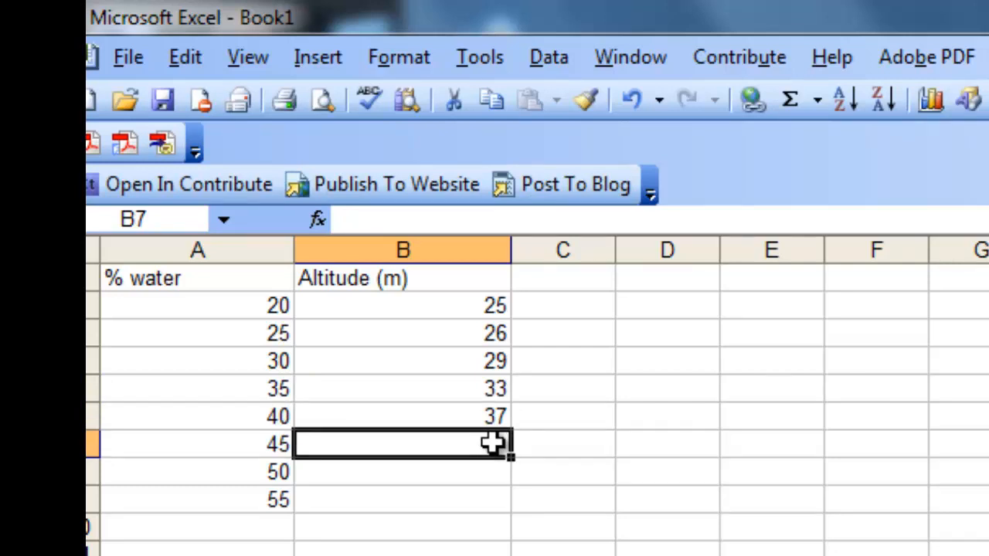
text(33)
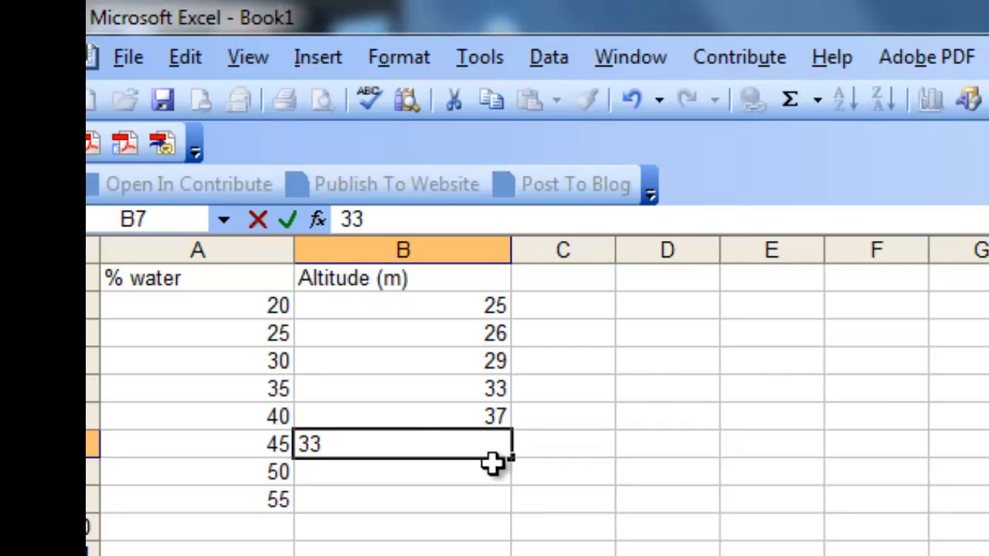
click(496, 473)
text(32)
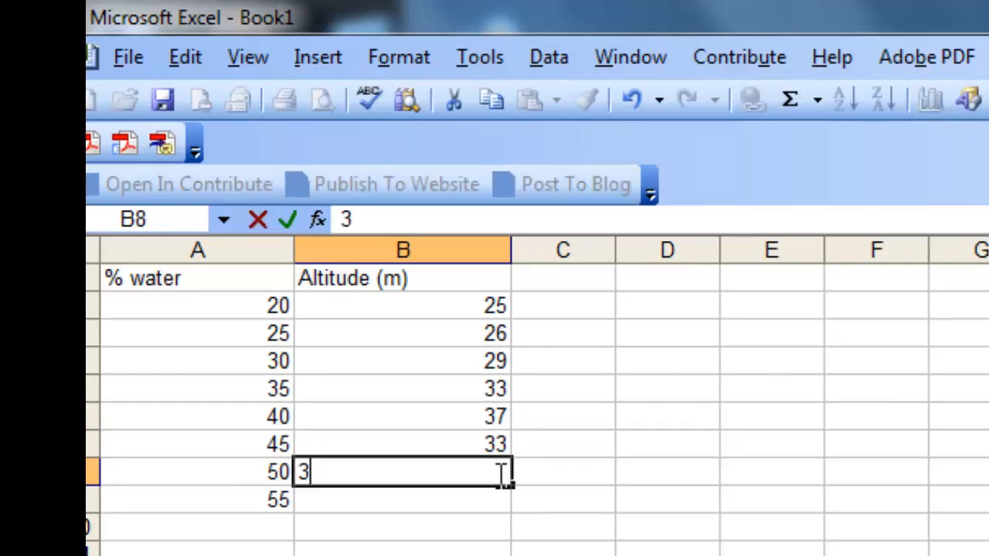
click(487, 510)
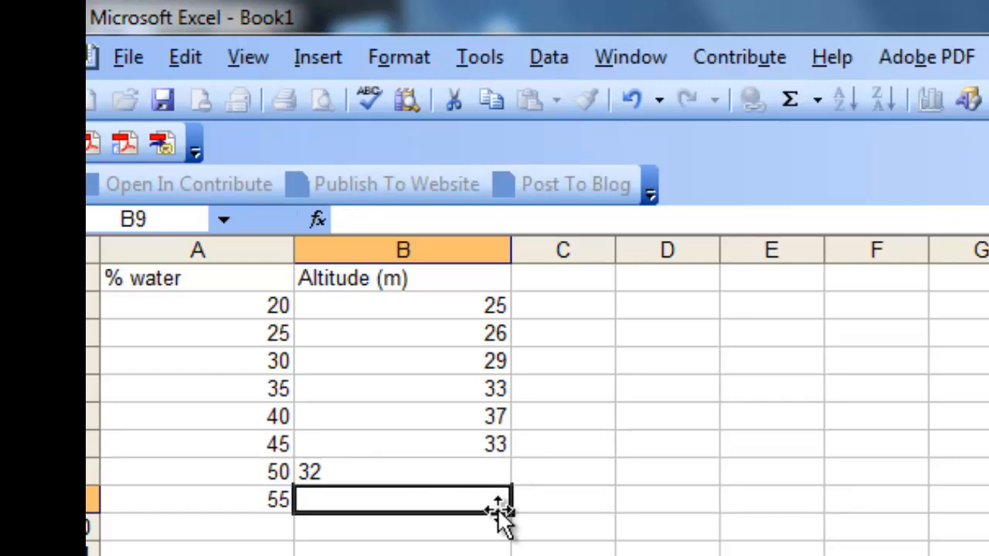
text(29)
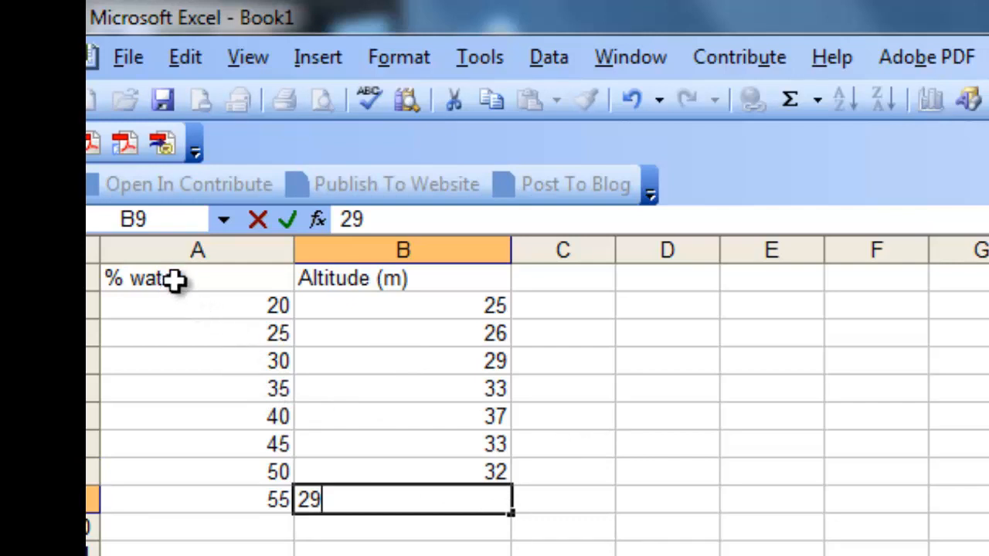
Step: Make the whole data table in A1:B9 bold, including both headings
drag(173, 278, 449, 496)
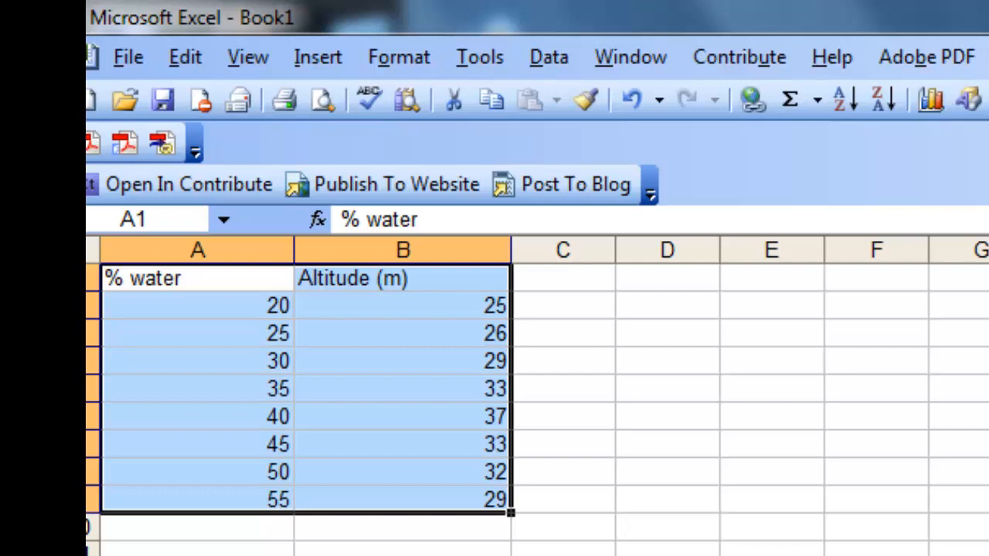
key(ctrl+b)
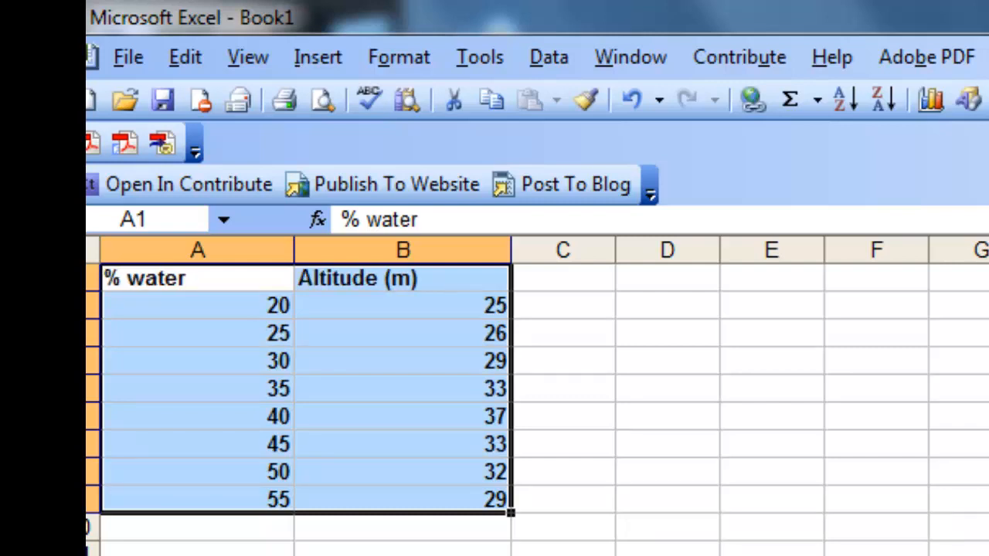
Step: Centre the contents of A1:B9 and start an XY (Scatter) chart of that range with smoothed lines without markers
key(ctrl+e)
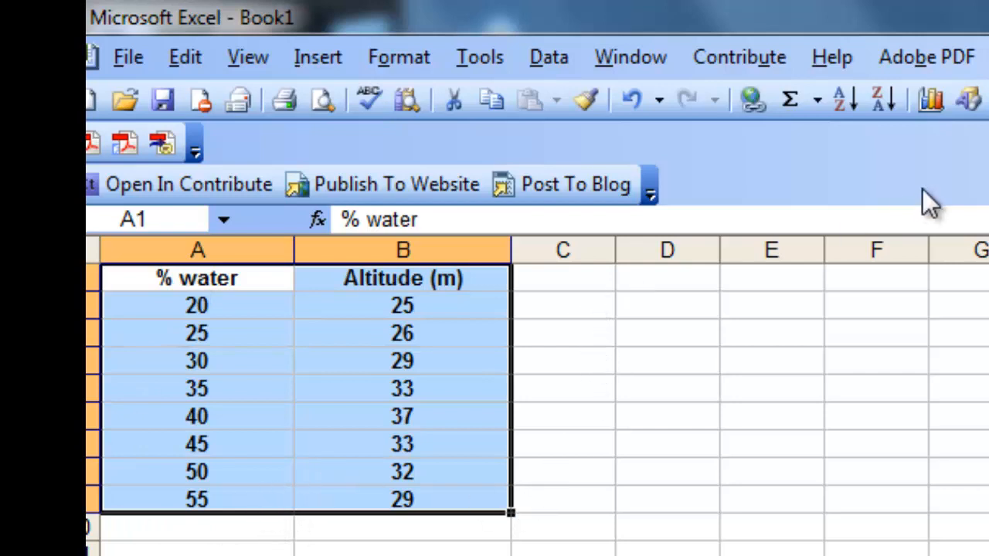
click(934, 102)
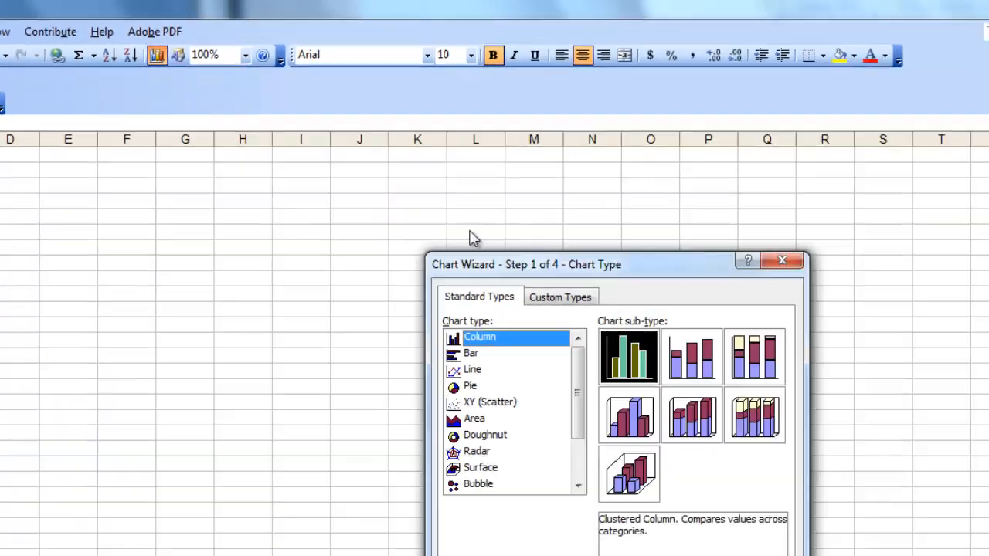
drag(624, 262, 302, 134)
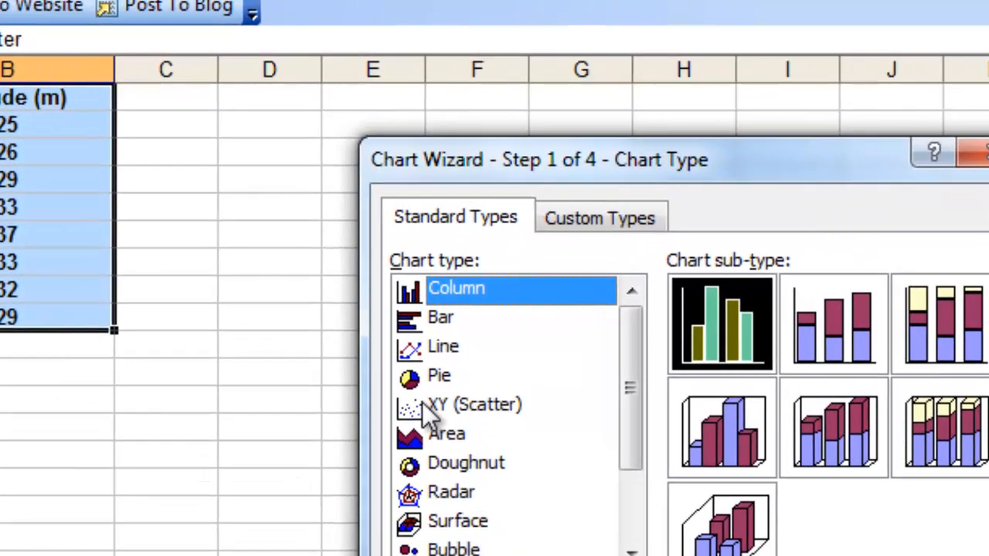
click(426, 405)
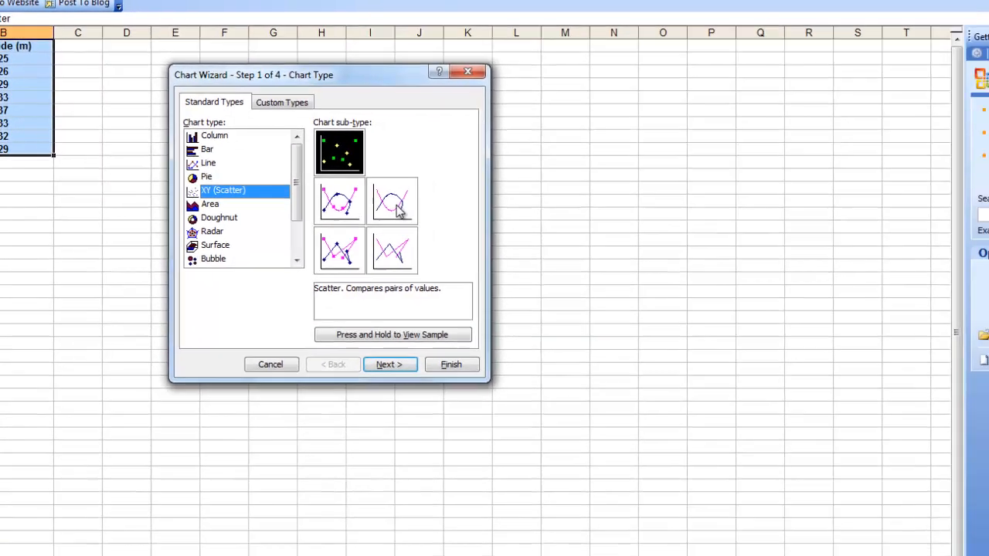
click(521, 276)
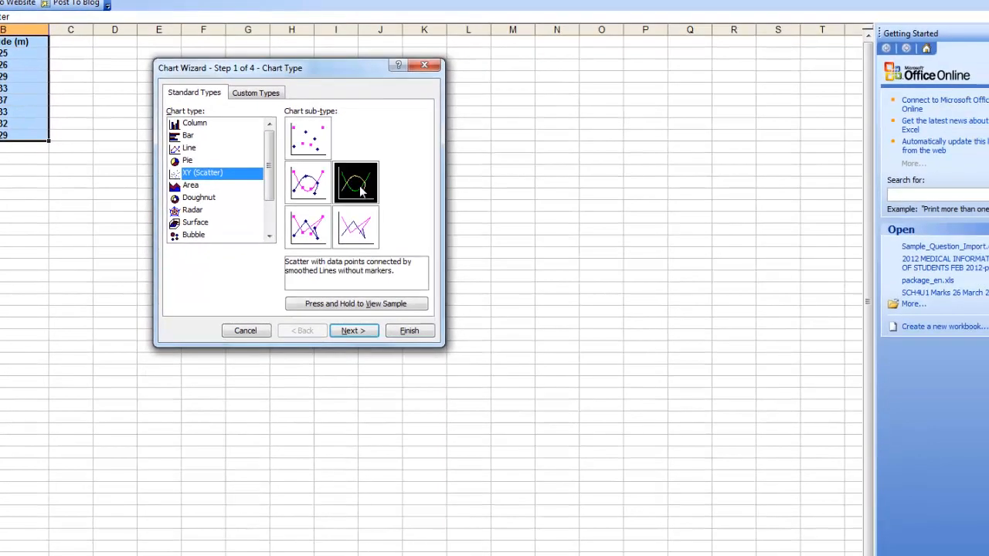
click(354, 331)
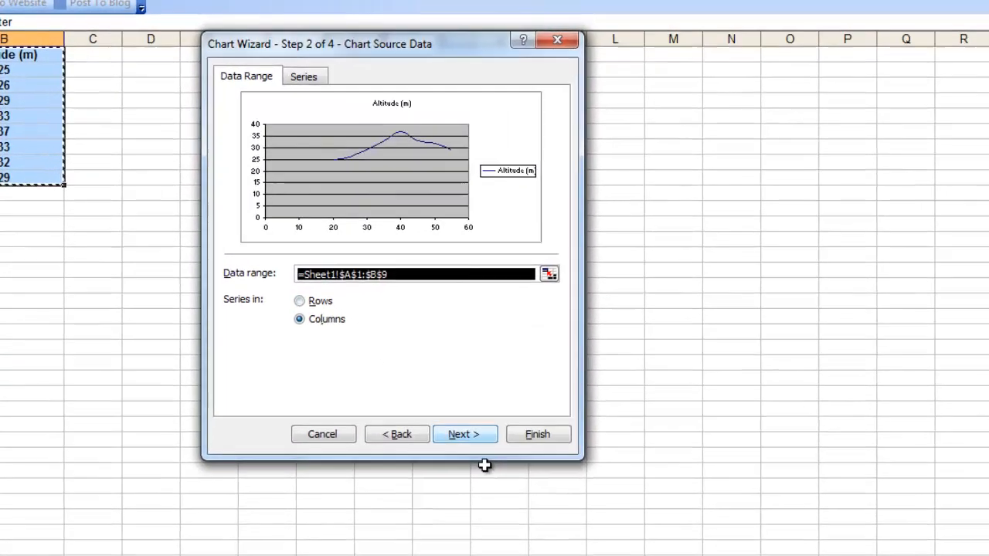
click(464, 438)
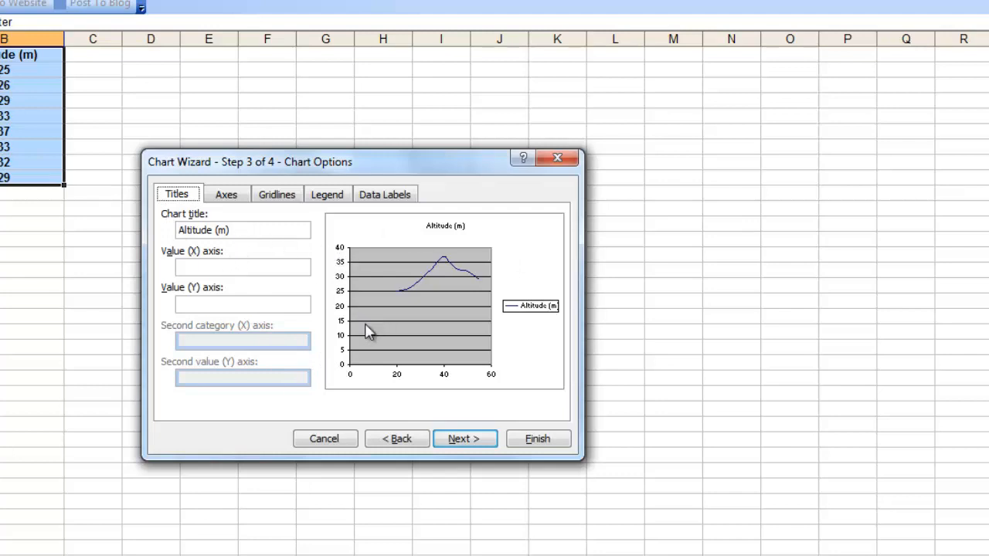
Step: Label the chart's X axis "% water" and its Y axis "Altitude (m)"
click(236, 264)
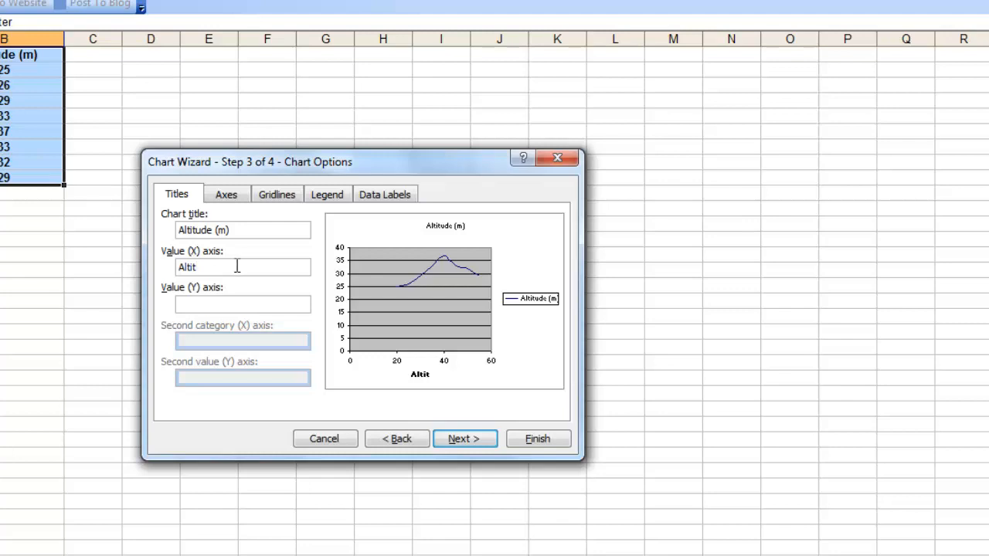
drag(238, 266, 98, 249)
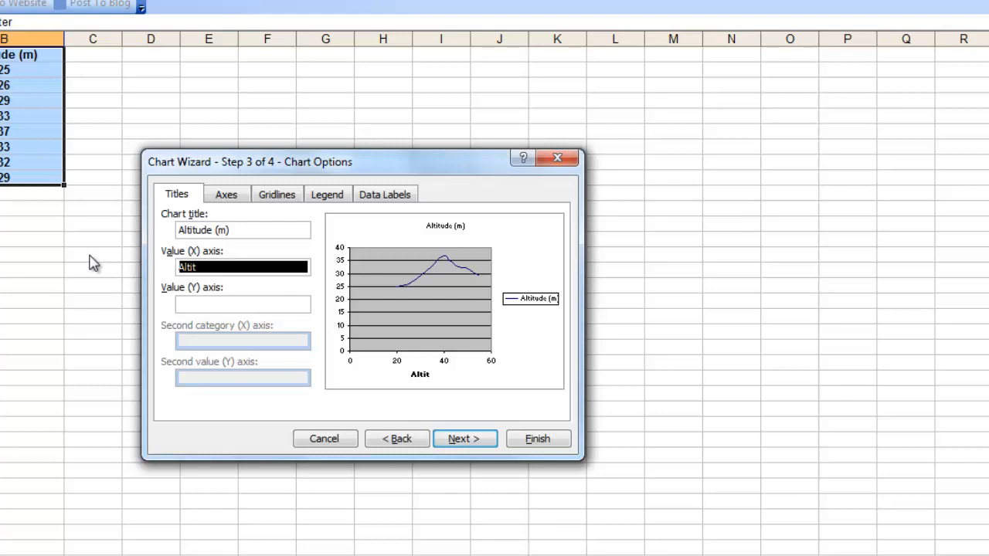
text(% water)
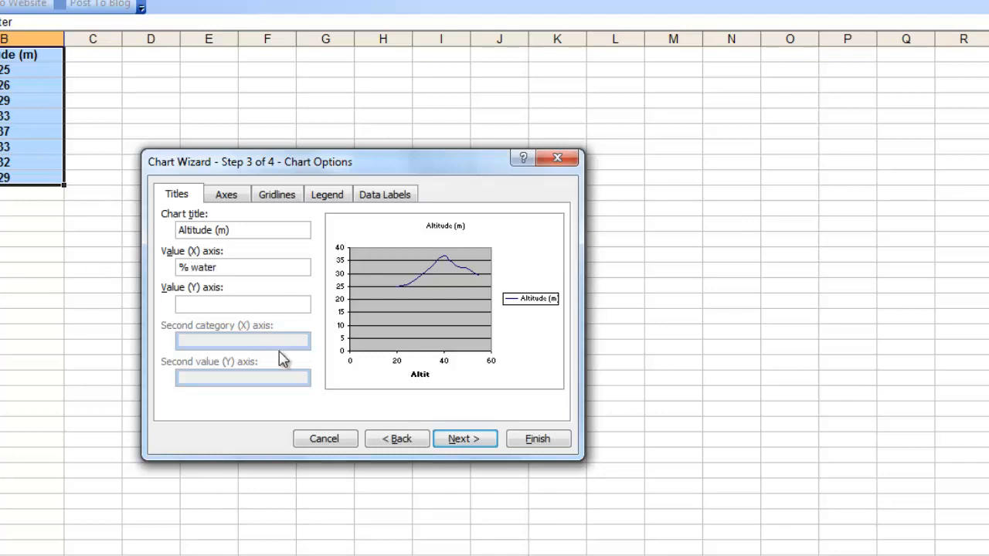
click(245, 301)
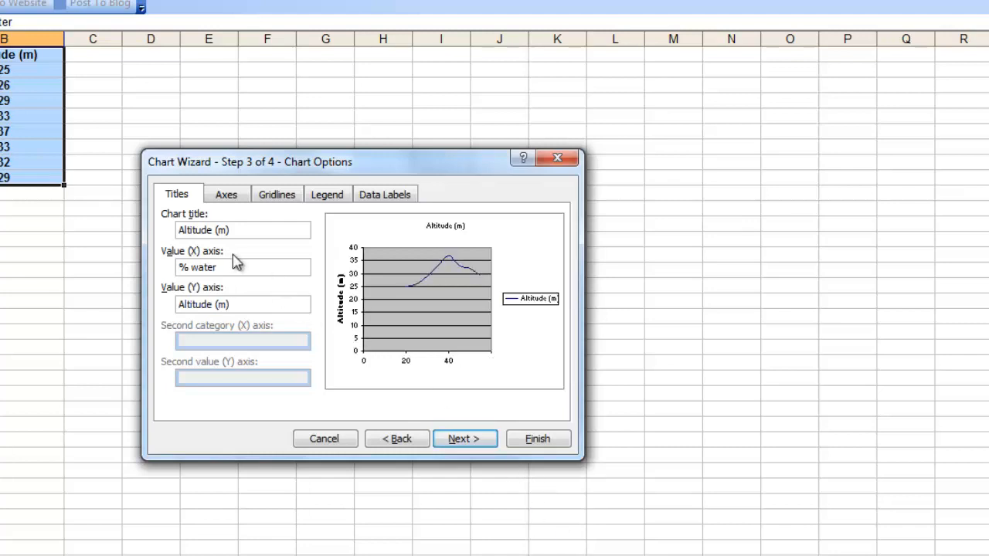
Step: Title the chart "Altitude (m) vs % water" and place it as an object in Sheet1
click(250, 231)
click(463, 438)
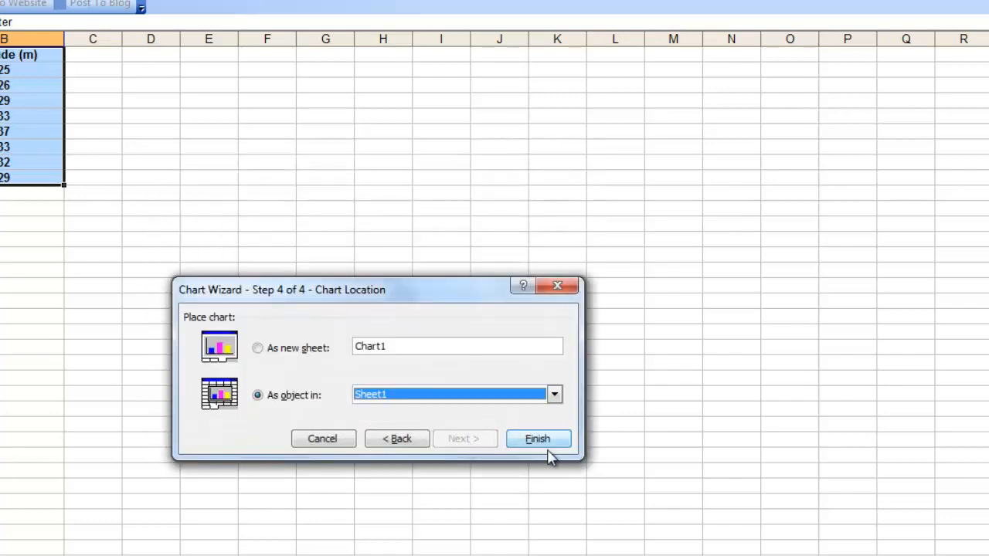
click(552, 451)
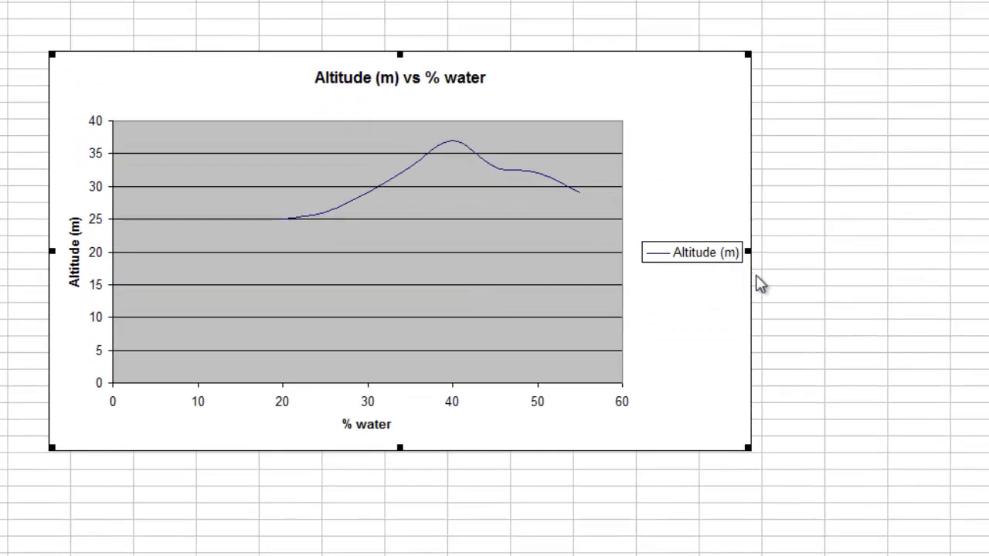
Step: Remove the Altitude (m) legend from the chart
click(711, 258)
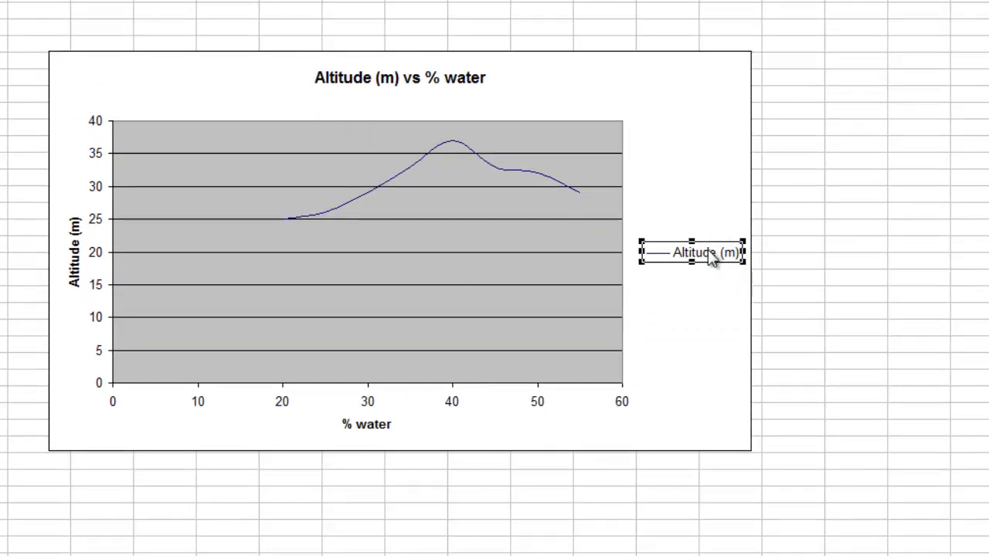
right_click(713, 258)
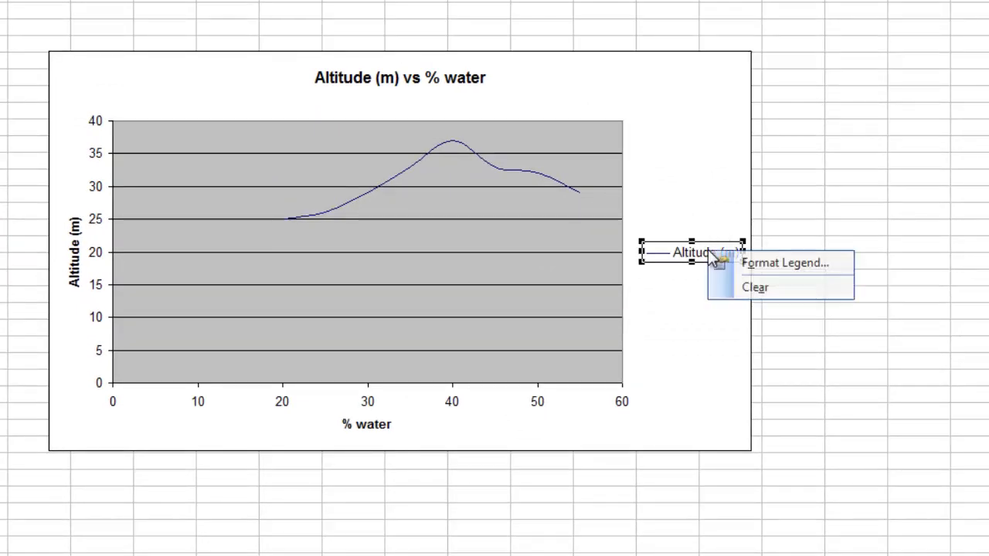
click(745, 288)
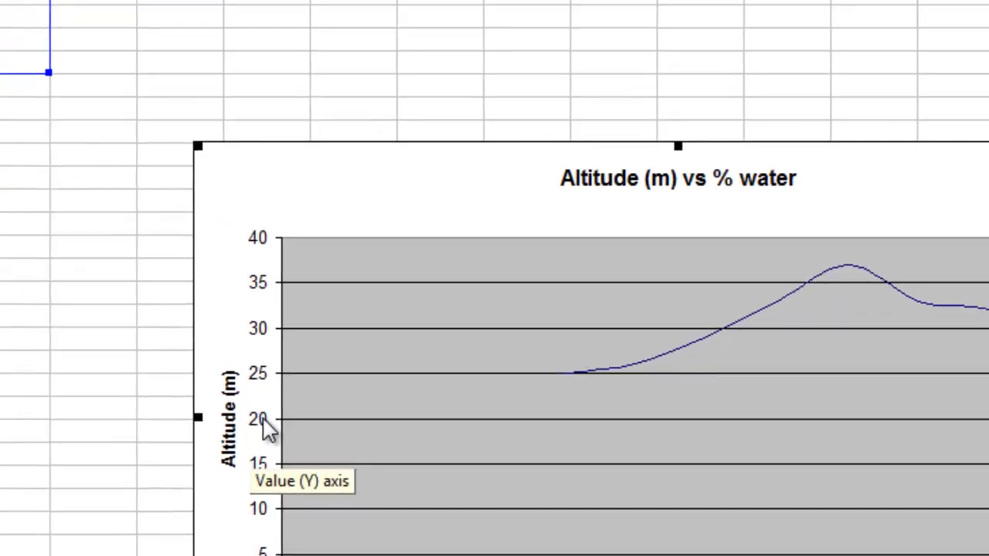
Step: Set the minimum of the chart's altitude (Y) axis scale to 20
double_click(157, 398)
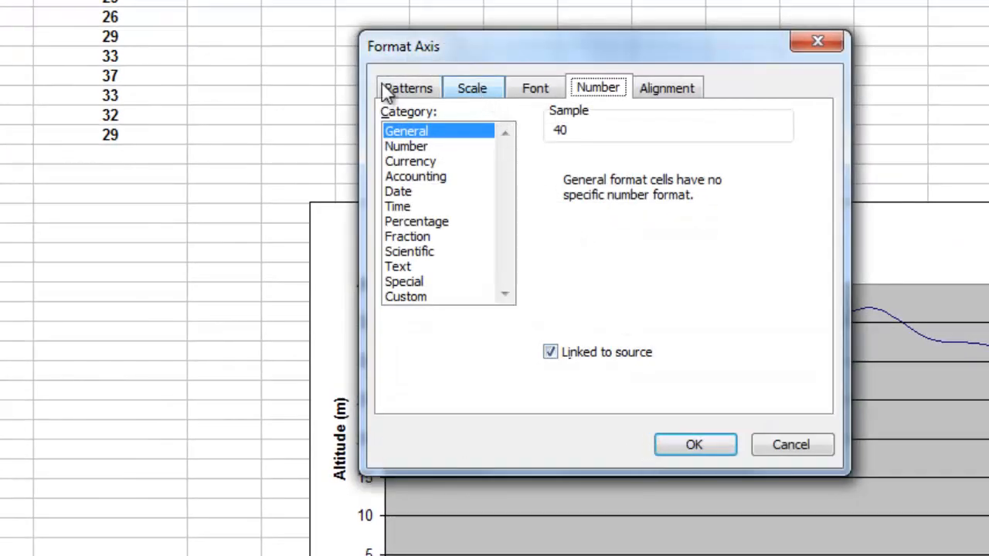
click(478, 87)
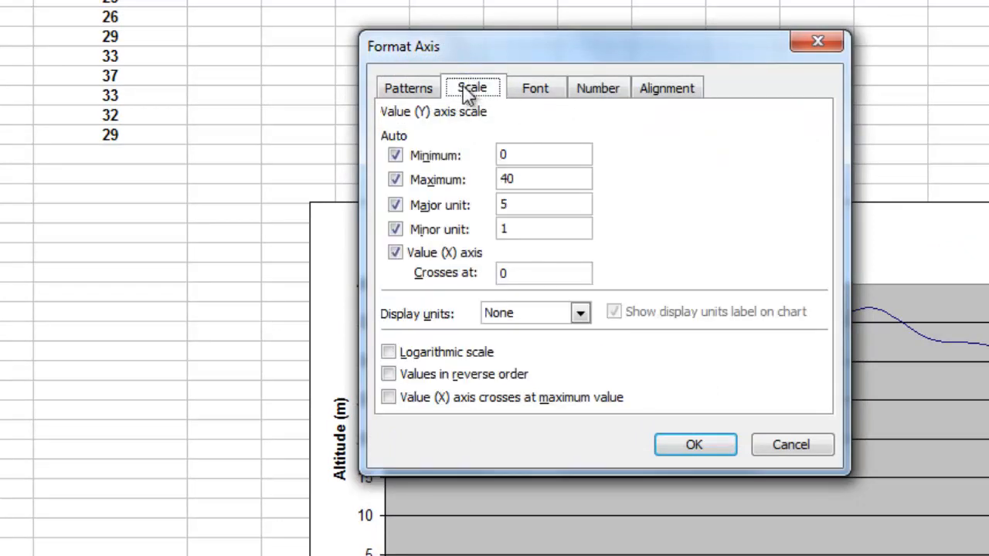
drag(565, 50, 653, 73)
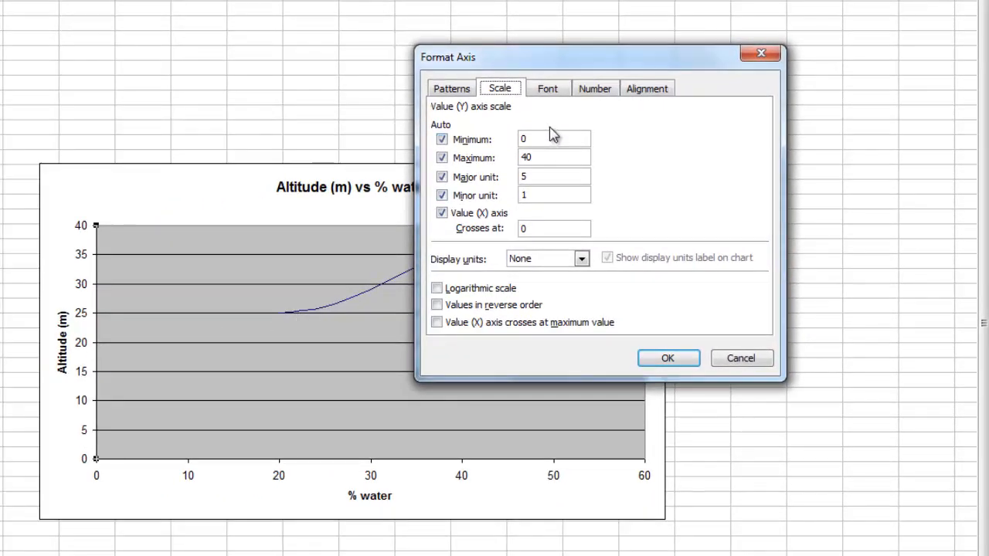
drag(545, 138, 507, 133)
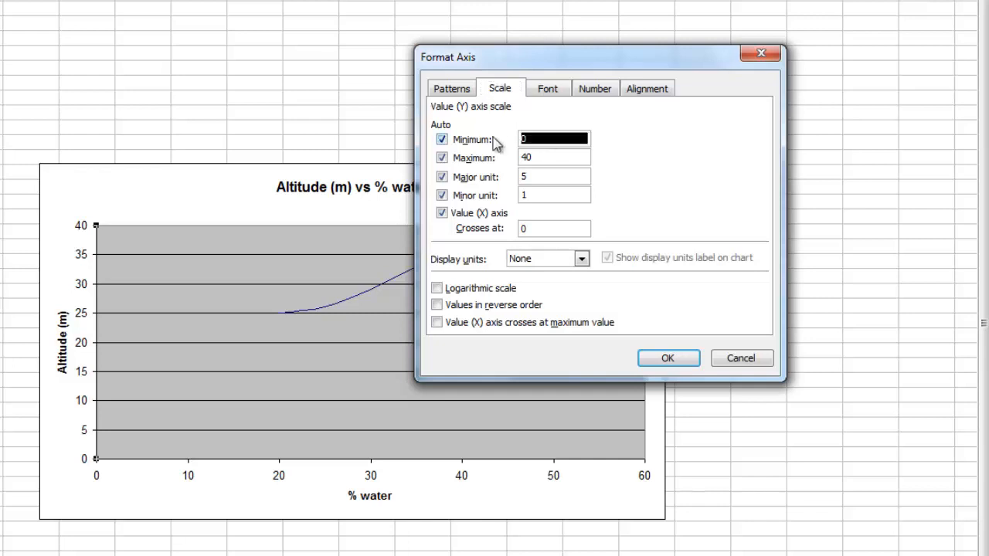
text(2)
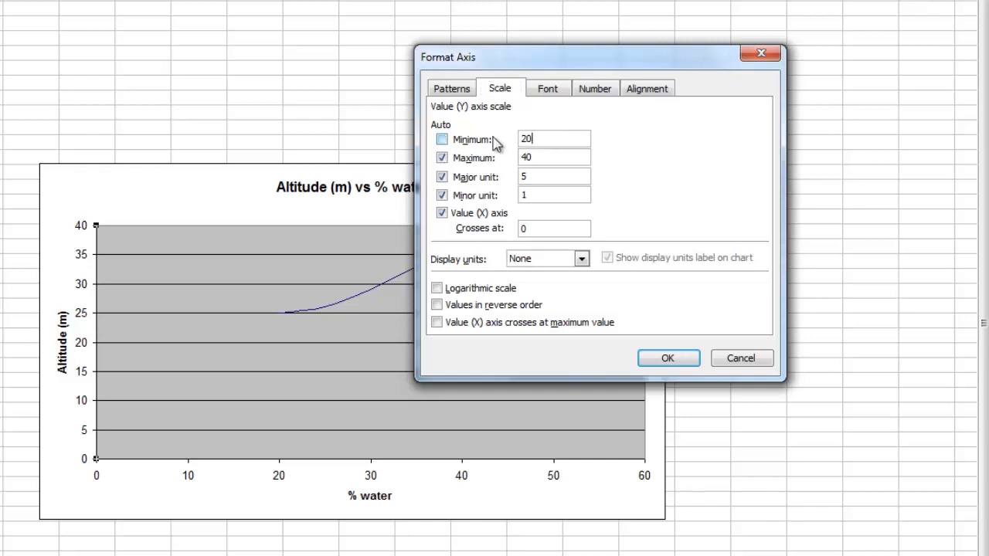
click(668, 359)
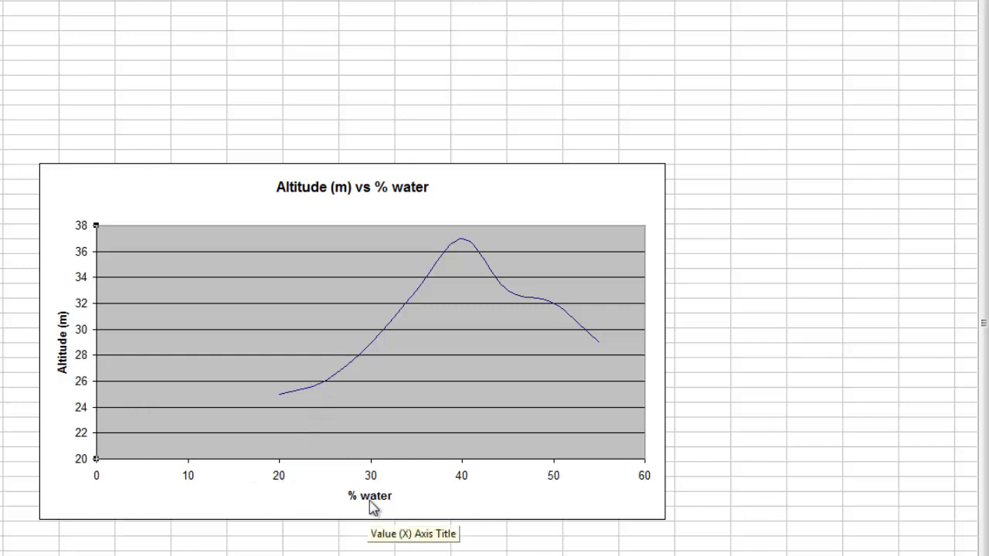
Step: Set the minimum of the chart's % water (X) axis scale to 20
double_click(279, 479)
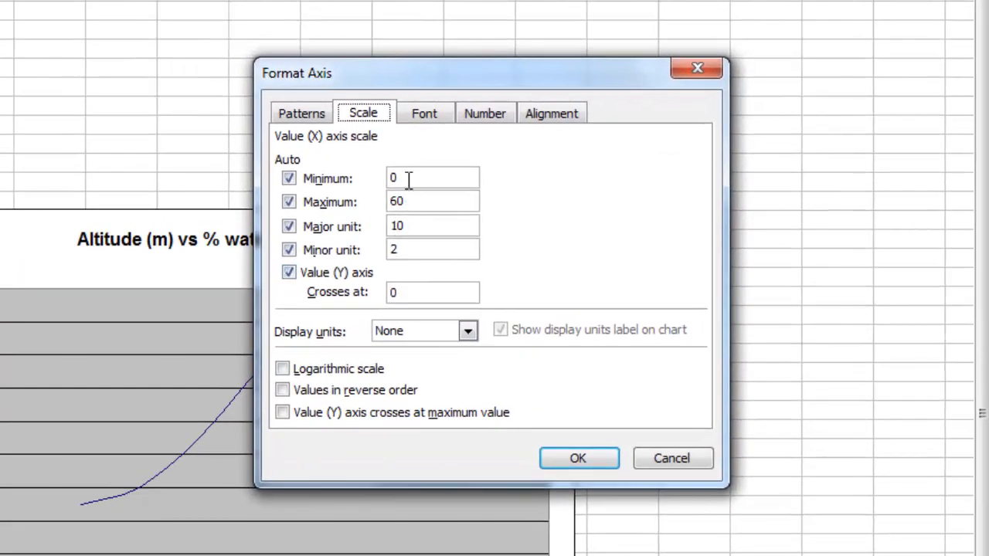
double_click(391, 178)
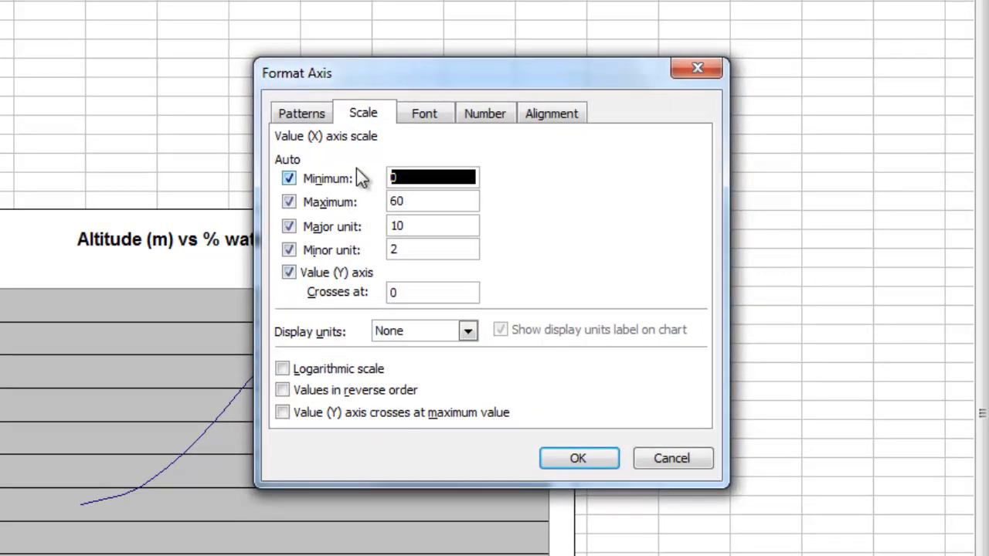
text(20)
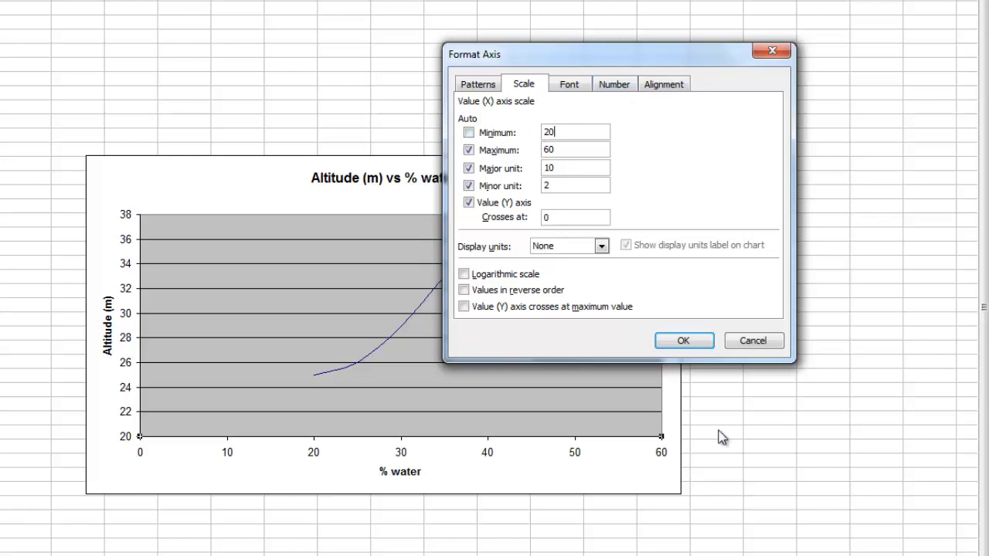
click(684, 340)
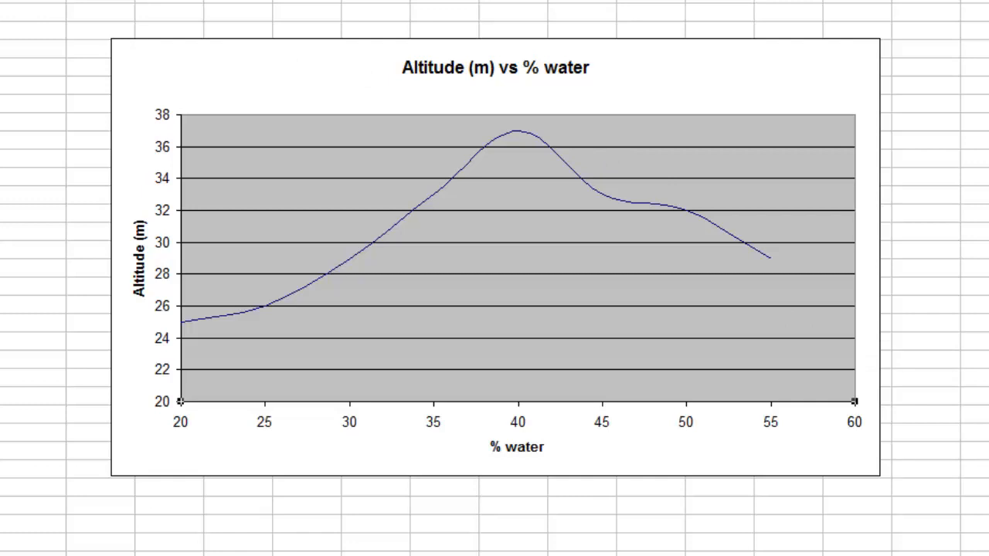
Step: Copy the whole chart and paste it at the start of the blank Word document
click(201, 82)
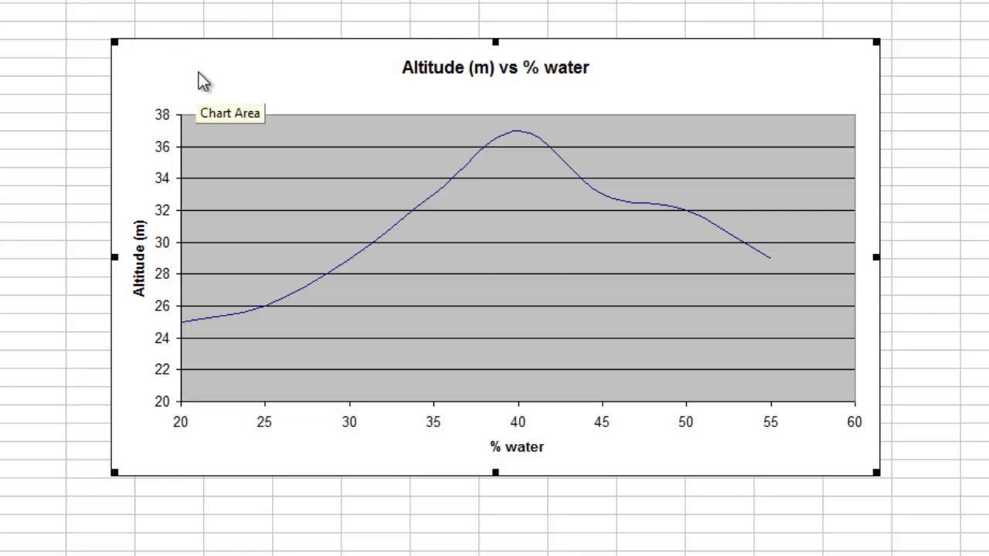
right_click(199, 73)
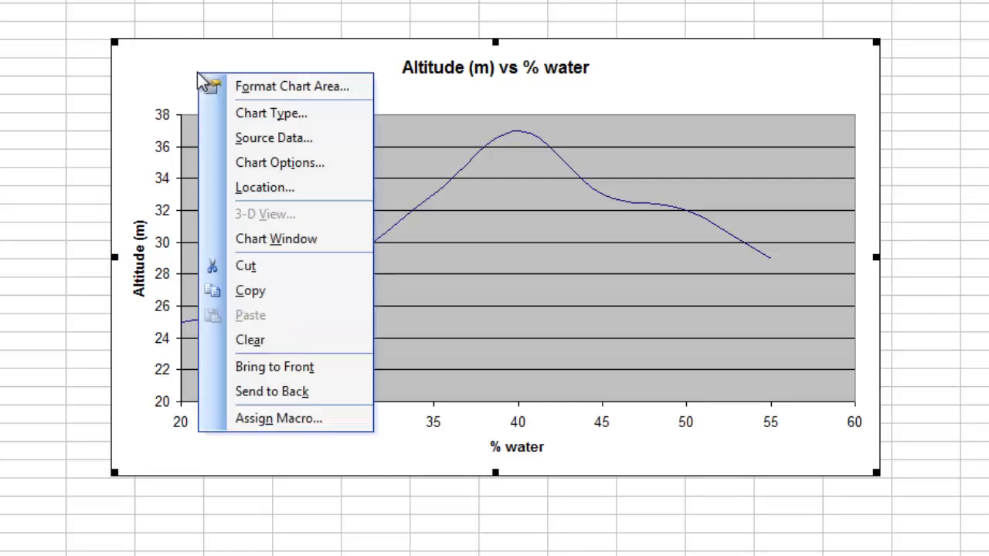
click(242, 291)
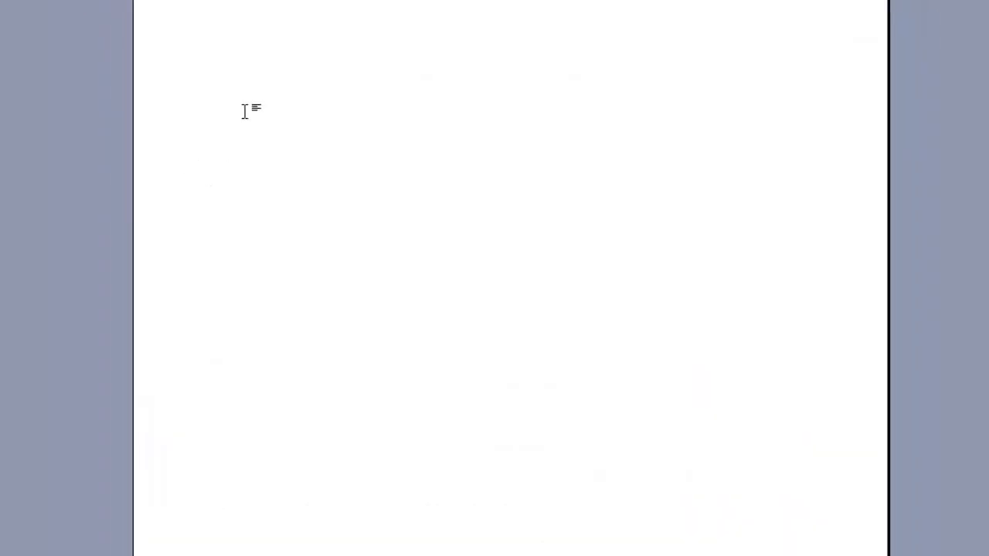
right_click(304, 147)
click(338, 194)
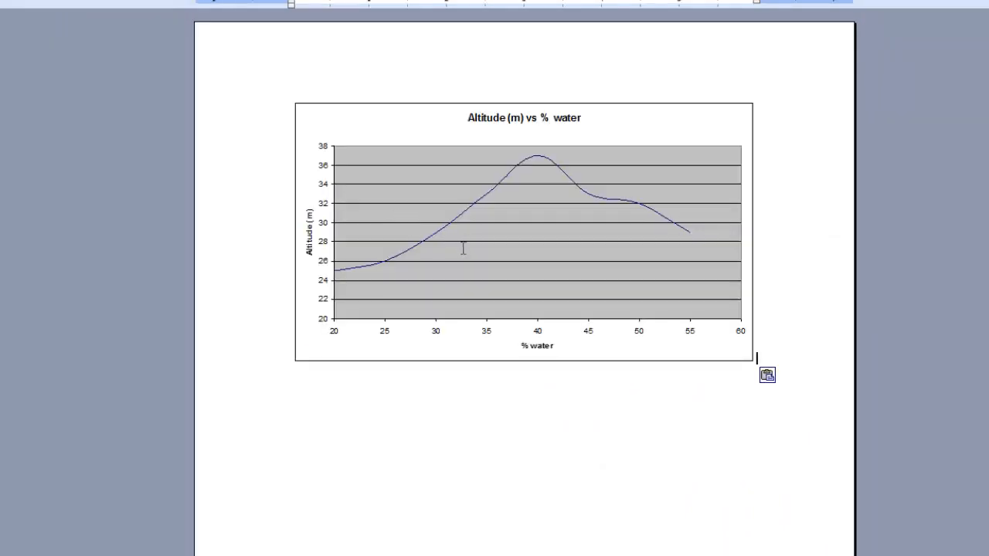
Step: Set the wrapping style of the pasted chart picture to Tight
click(464, 255)
right_click(464, 254)
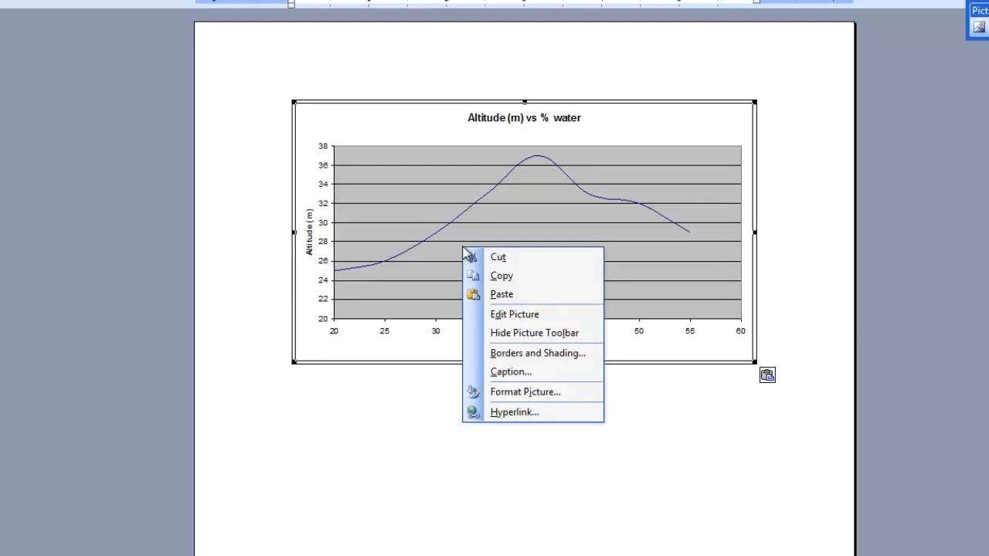
click(509, 393)
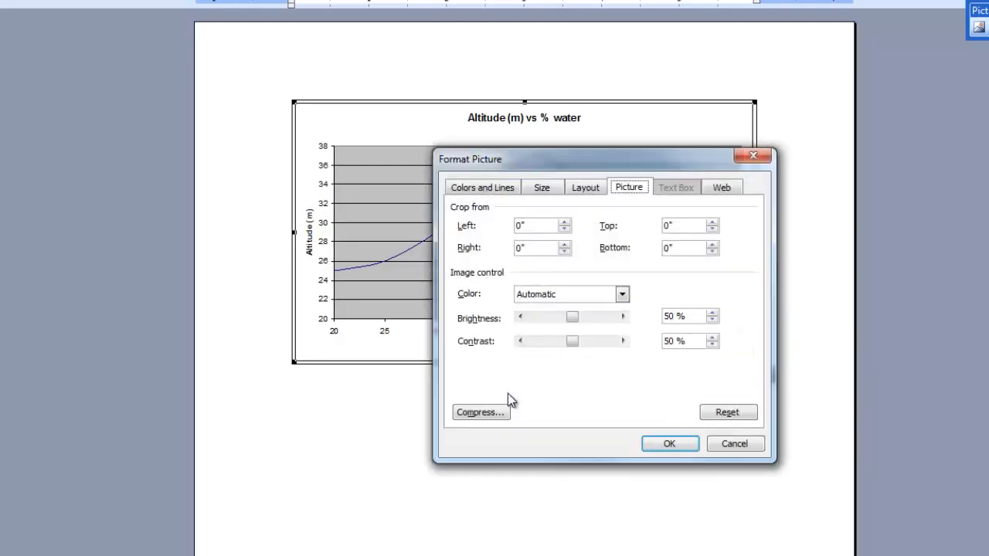
click(585, 187)
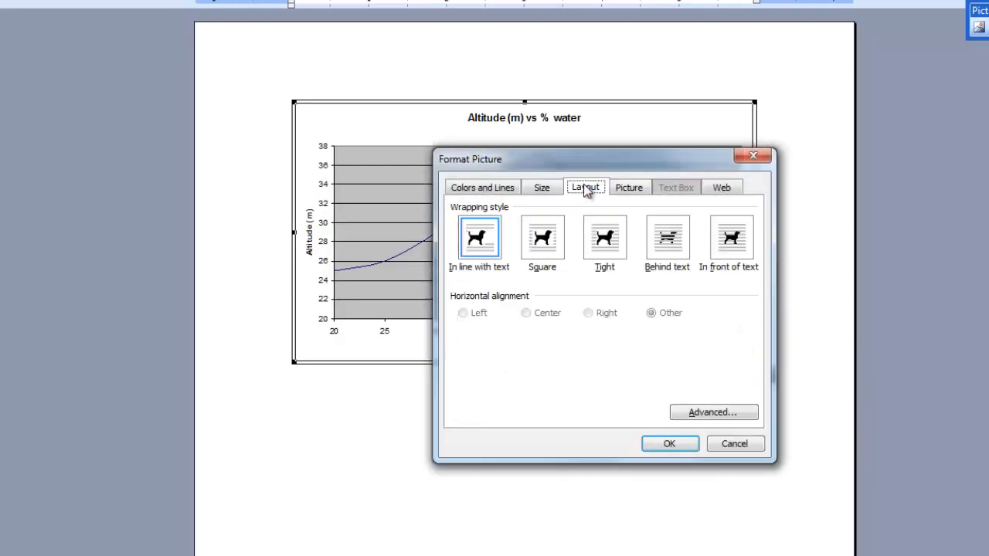
click(604, 248)
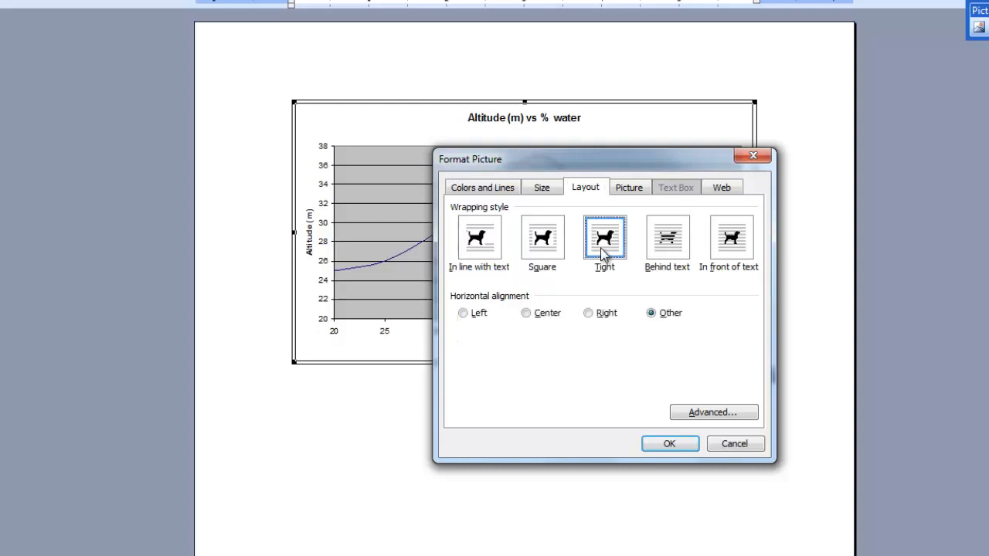
click(666, 445)
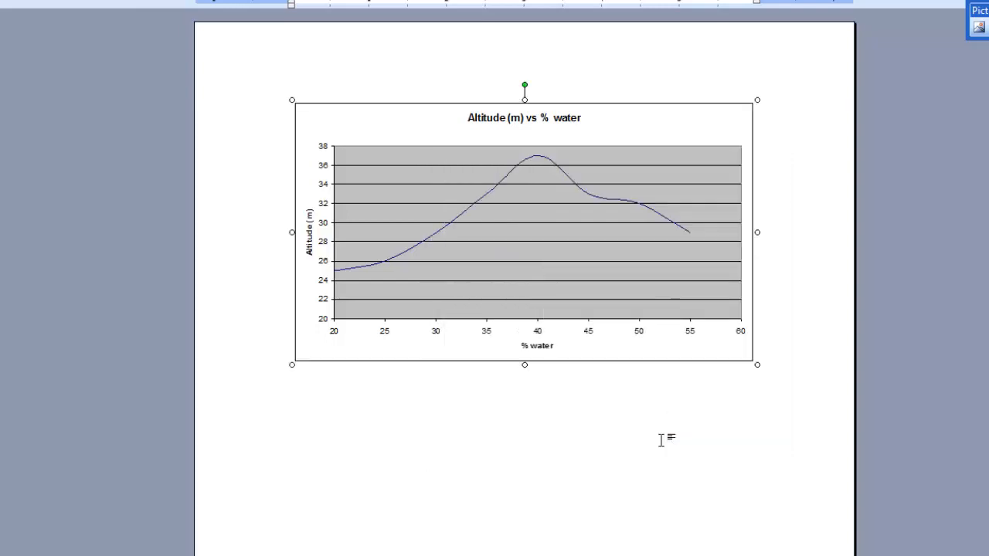
Step: Copy the data table A1:B9 from the Excel sheet and paste it below the chart in the Word document
click(318, 426)
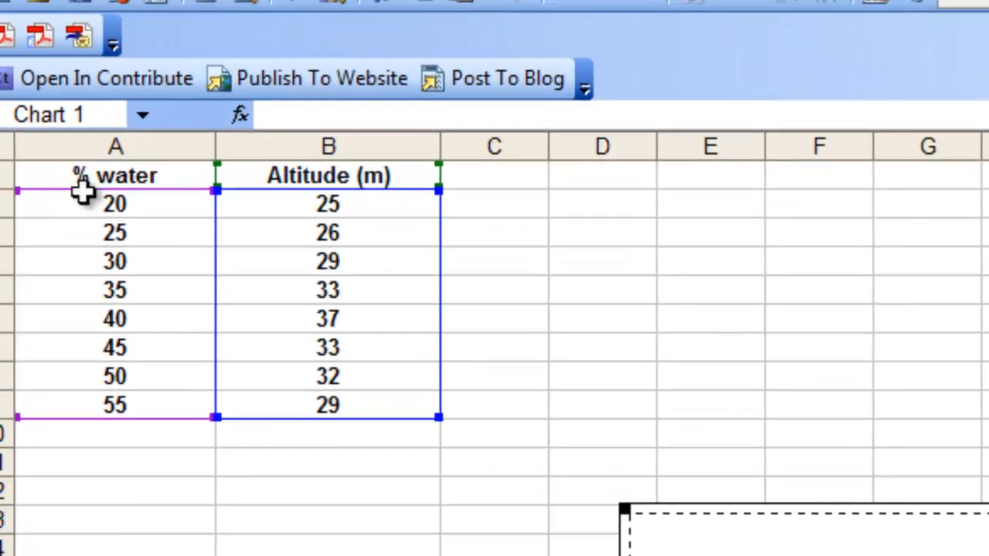
drag(80, 173, 285, 394)
right_click(285, 389)
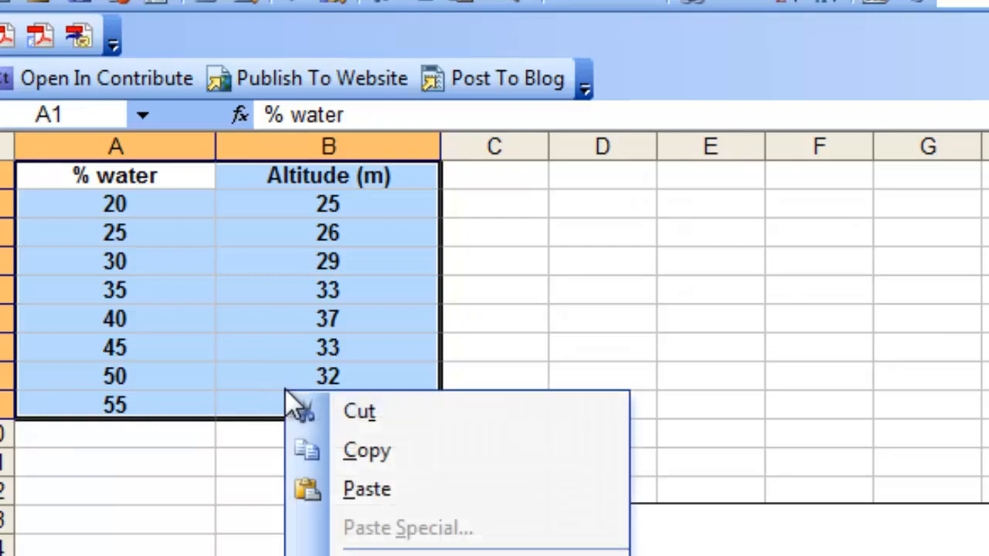
click(365, 451)
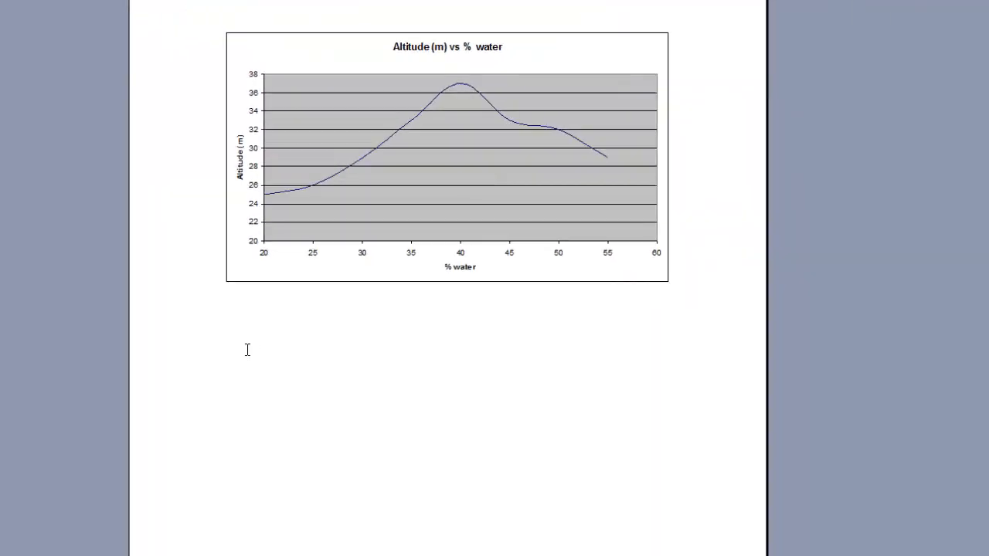
right_click(247, 350)
click(269, 394)
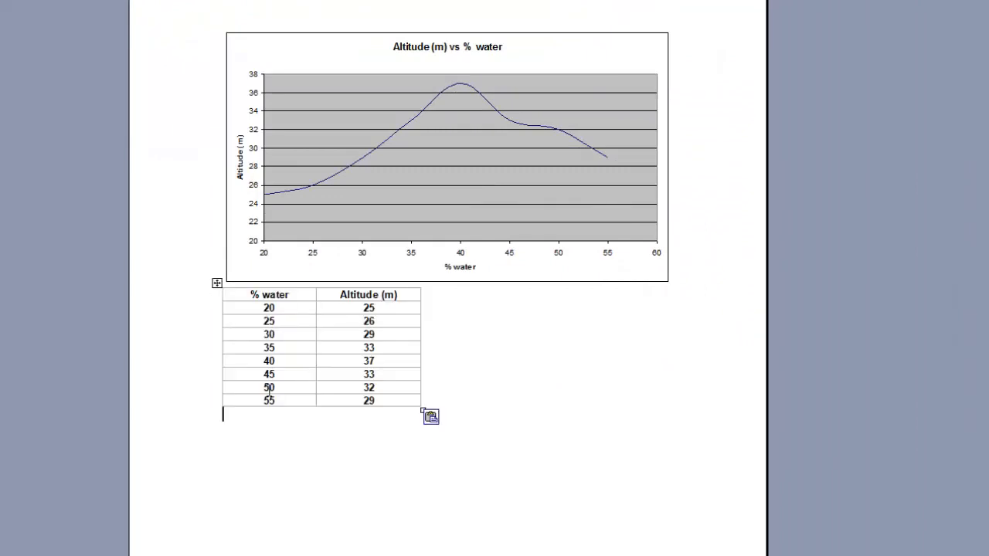